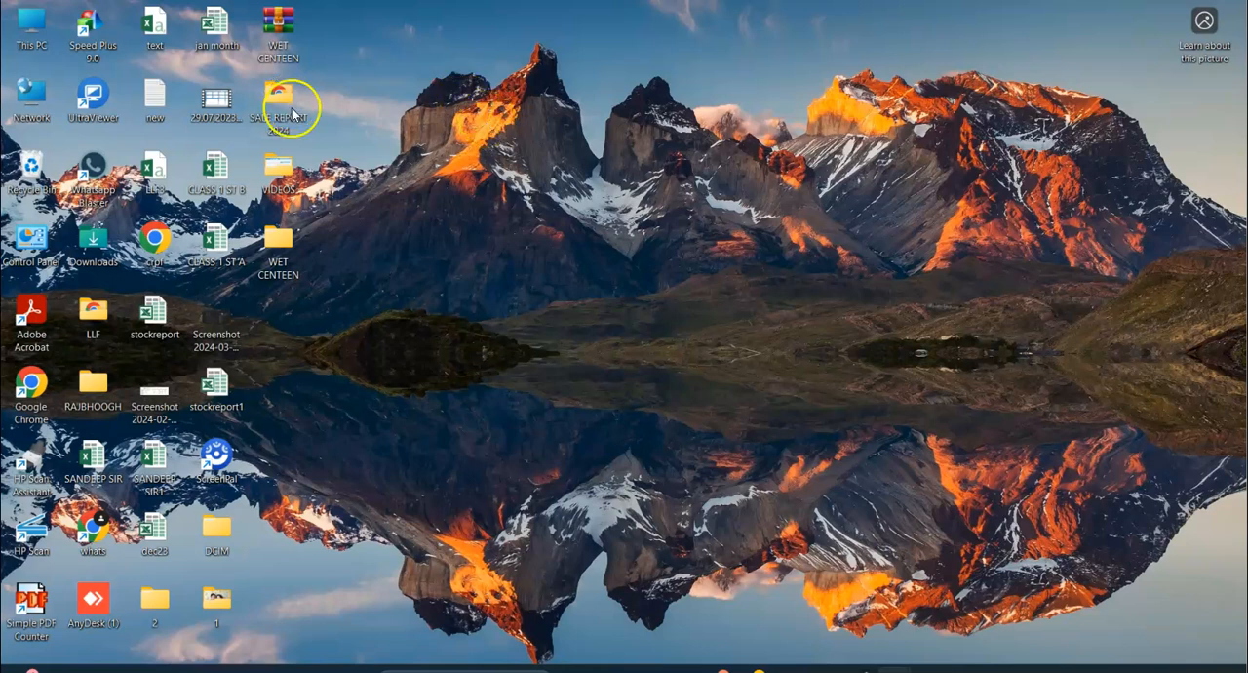
Launch Speed Plus 9.0 with Hindi as the interface language and continue to company selection.
double_click(86, 39)
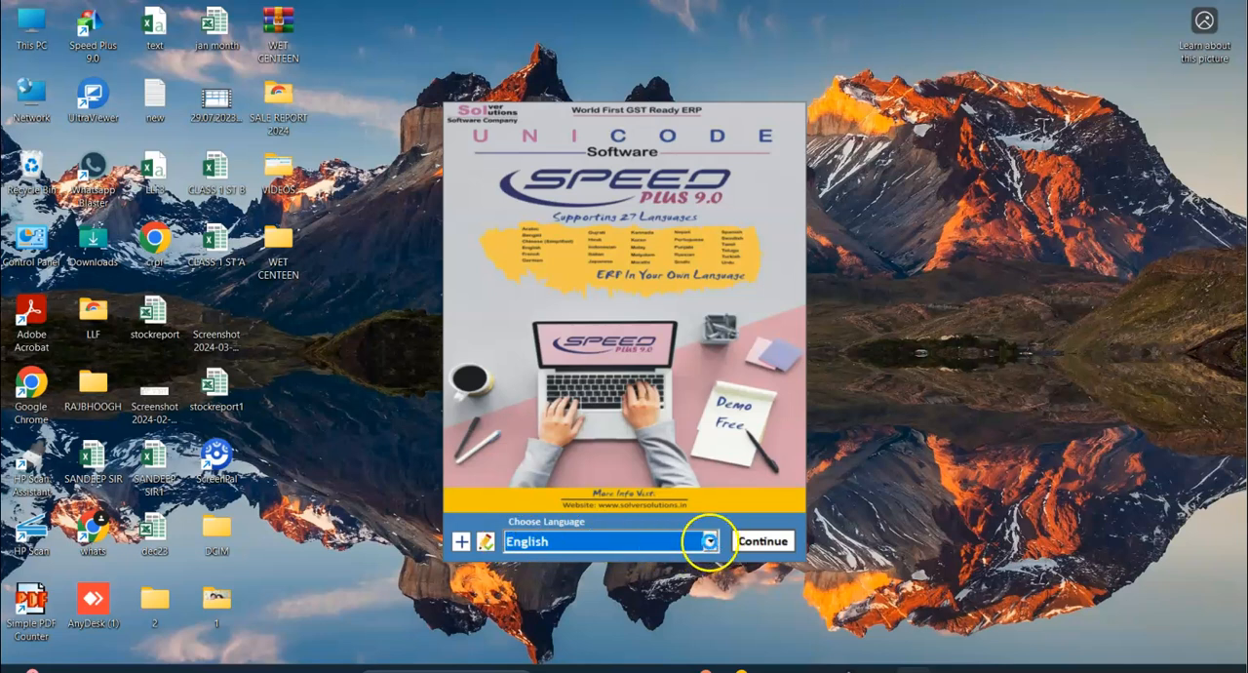
left_click(708, 542)
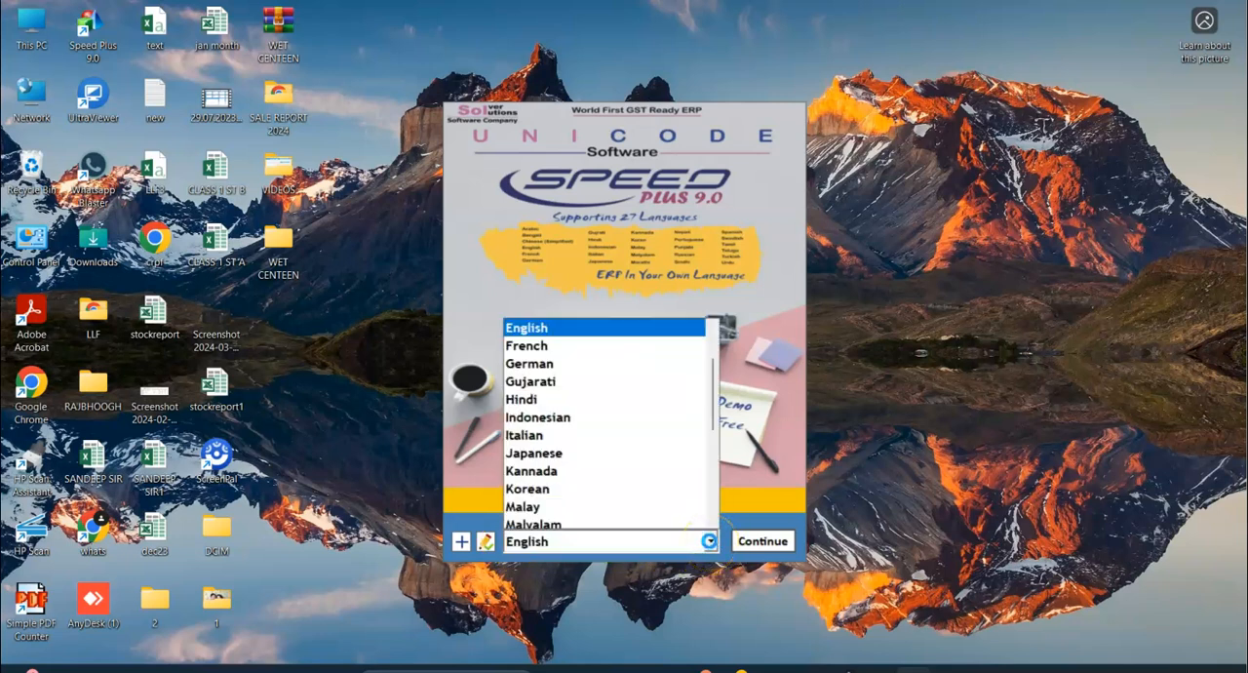
key("h")
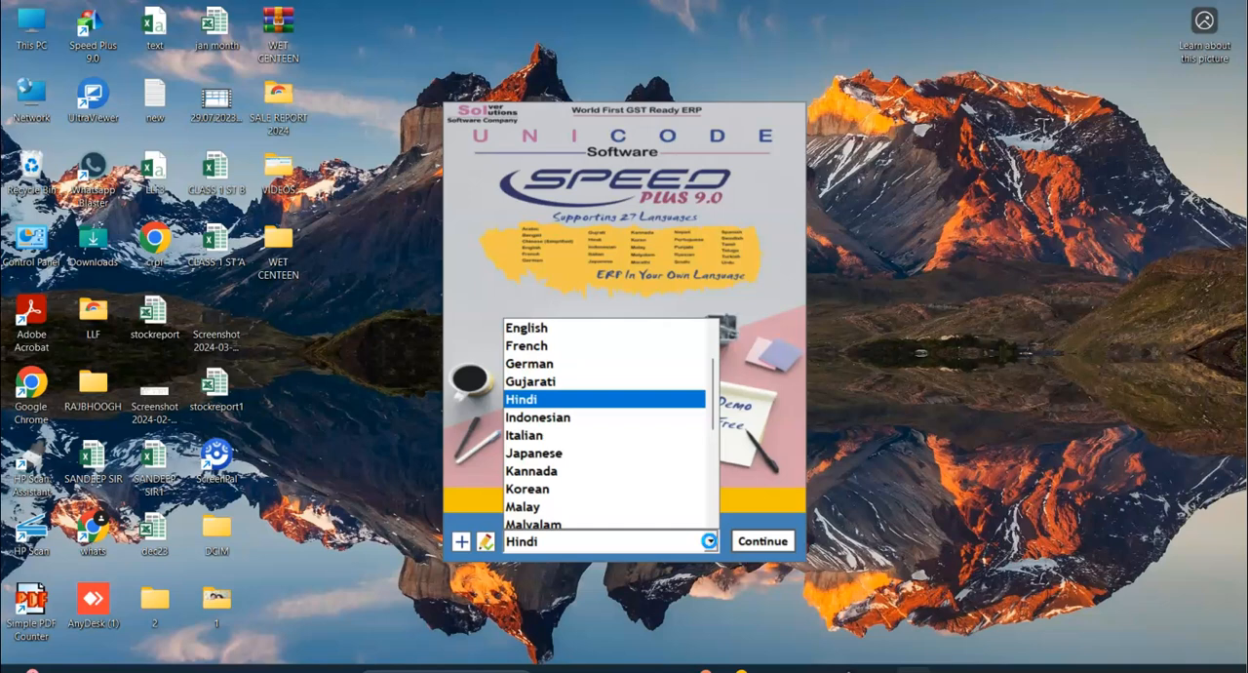
left_click(783, 506)
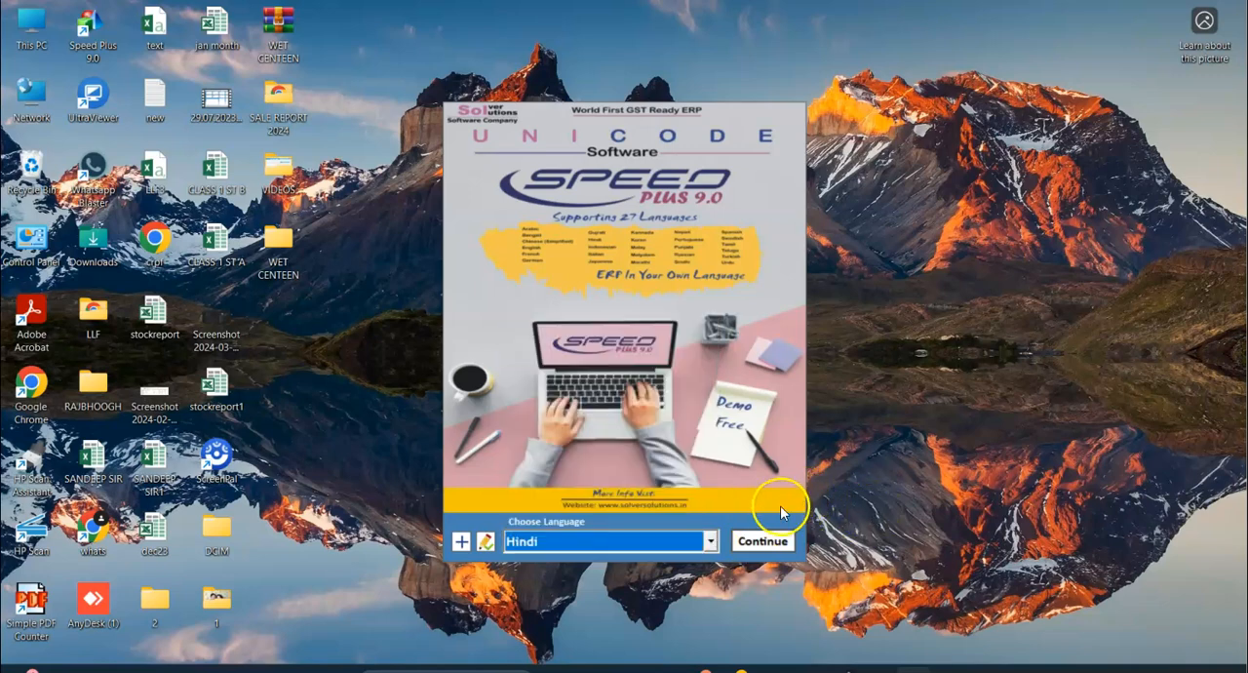
left_click(761, 549)
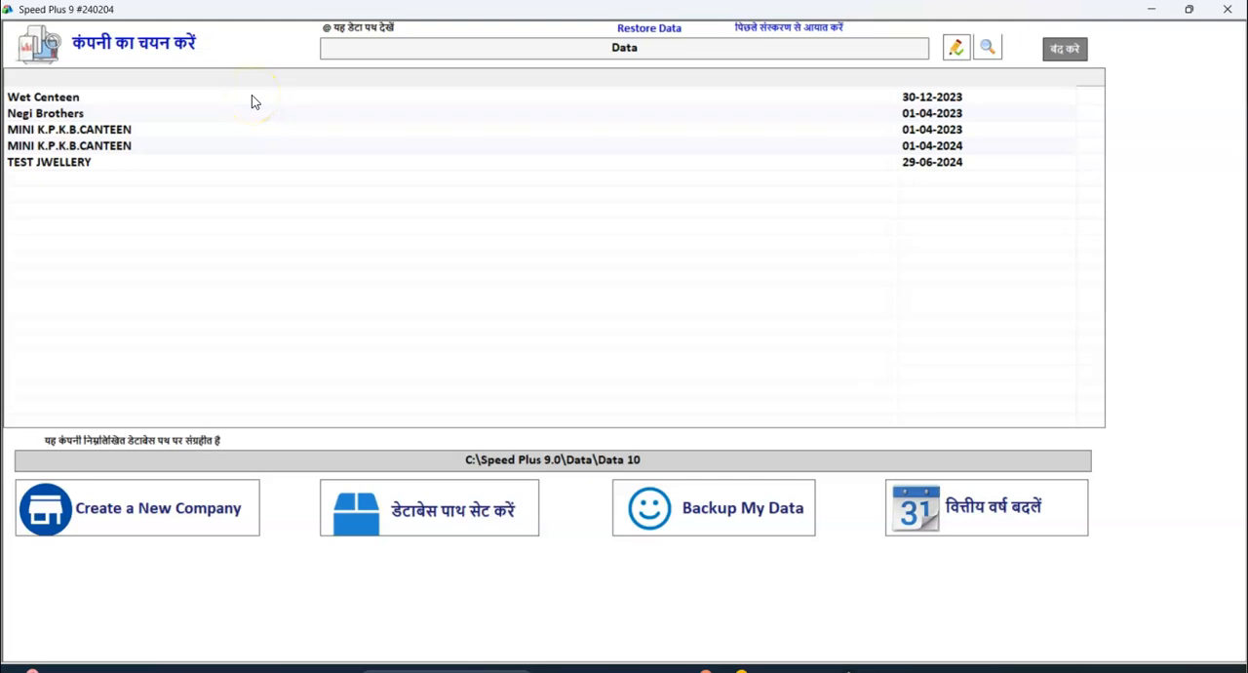
Open the TEST JWELLERY company and log in with the user name and account password.
left_click(93, 166)
double_click(94, 166)
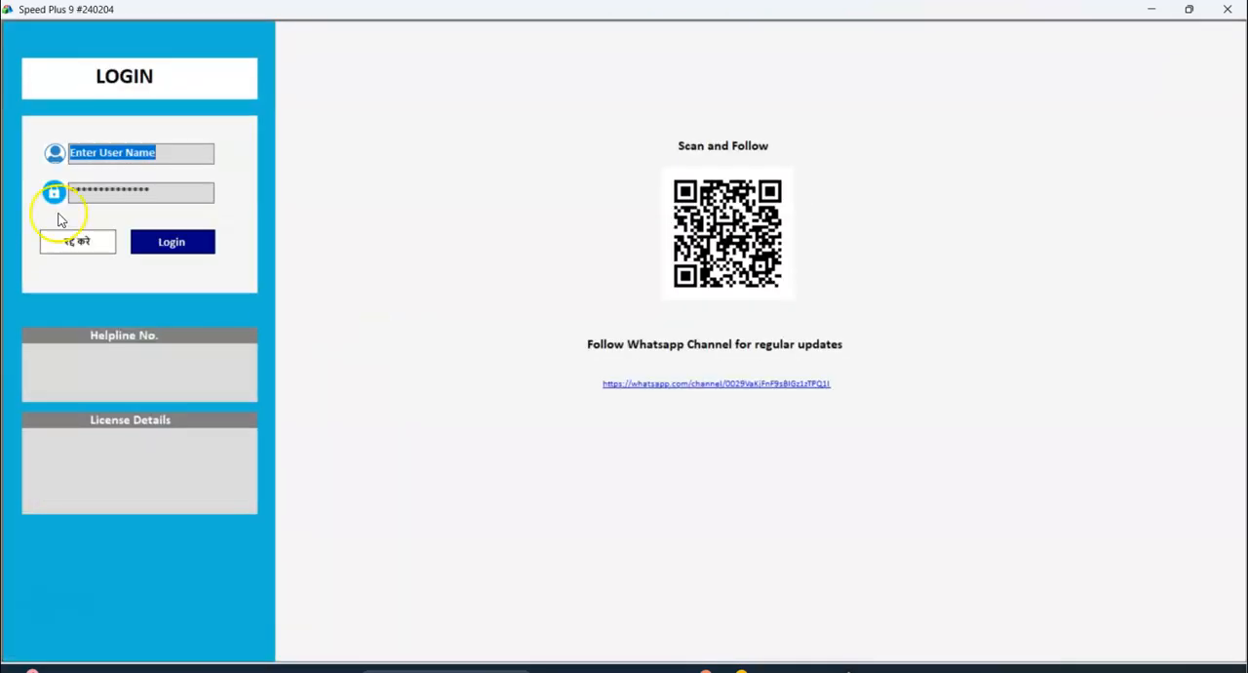
type("1")
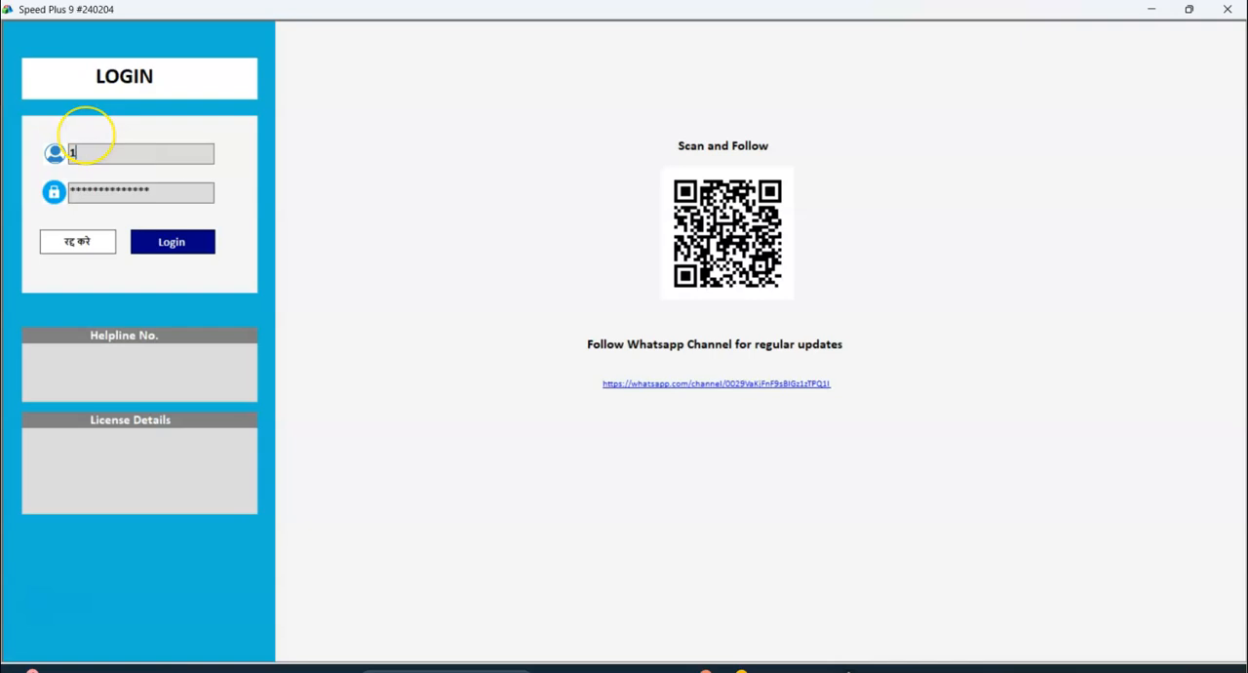
key("Tab")
type("1")
key("Tab")
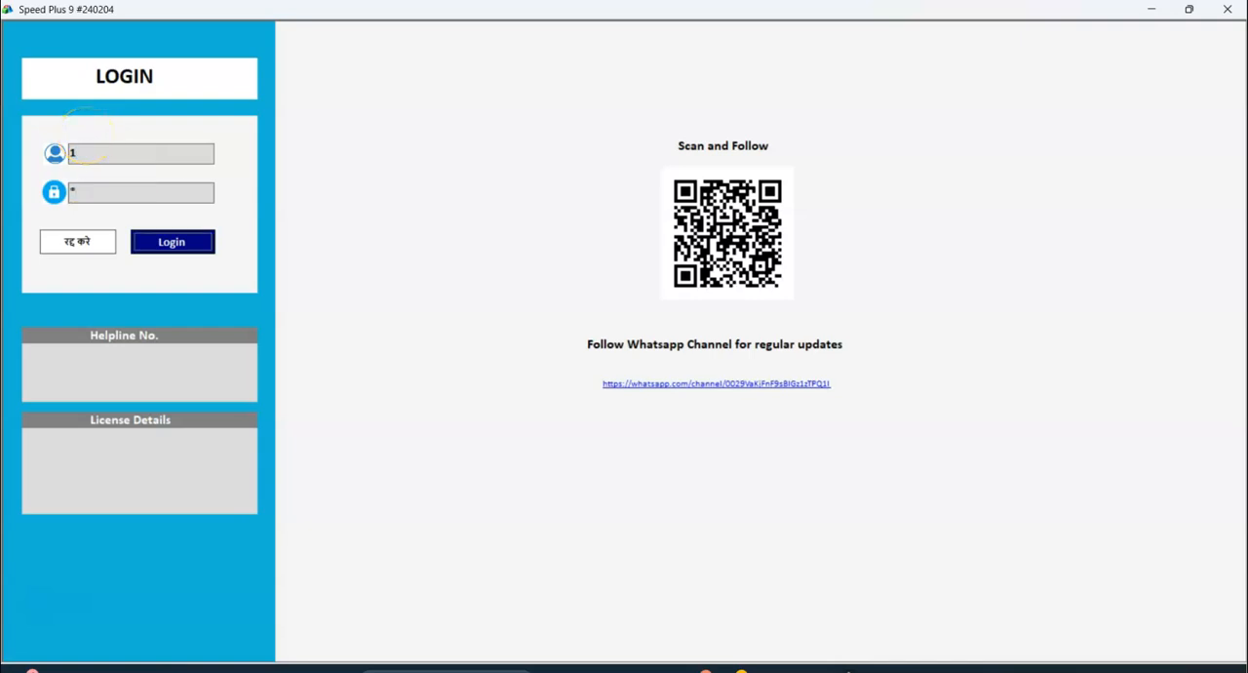
left_click(166, 243)
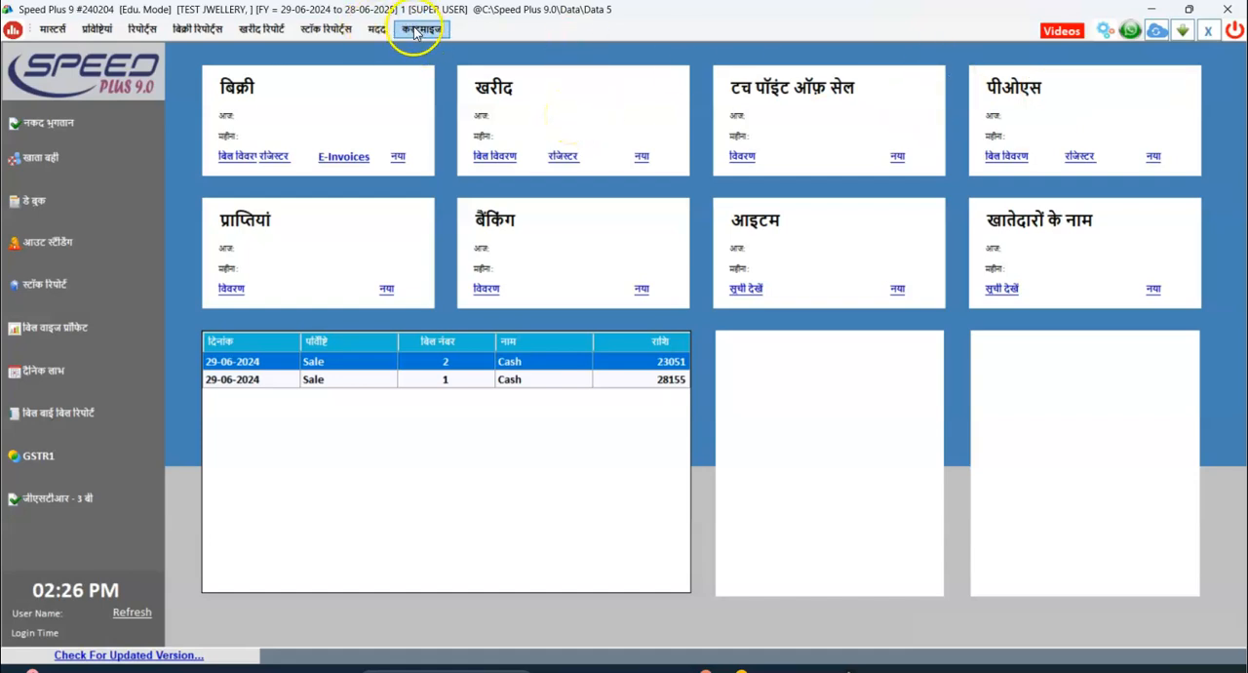
View the Loyality Points card setup screen and close it.
left_click(376, 32)
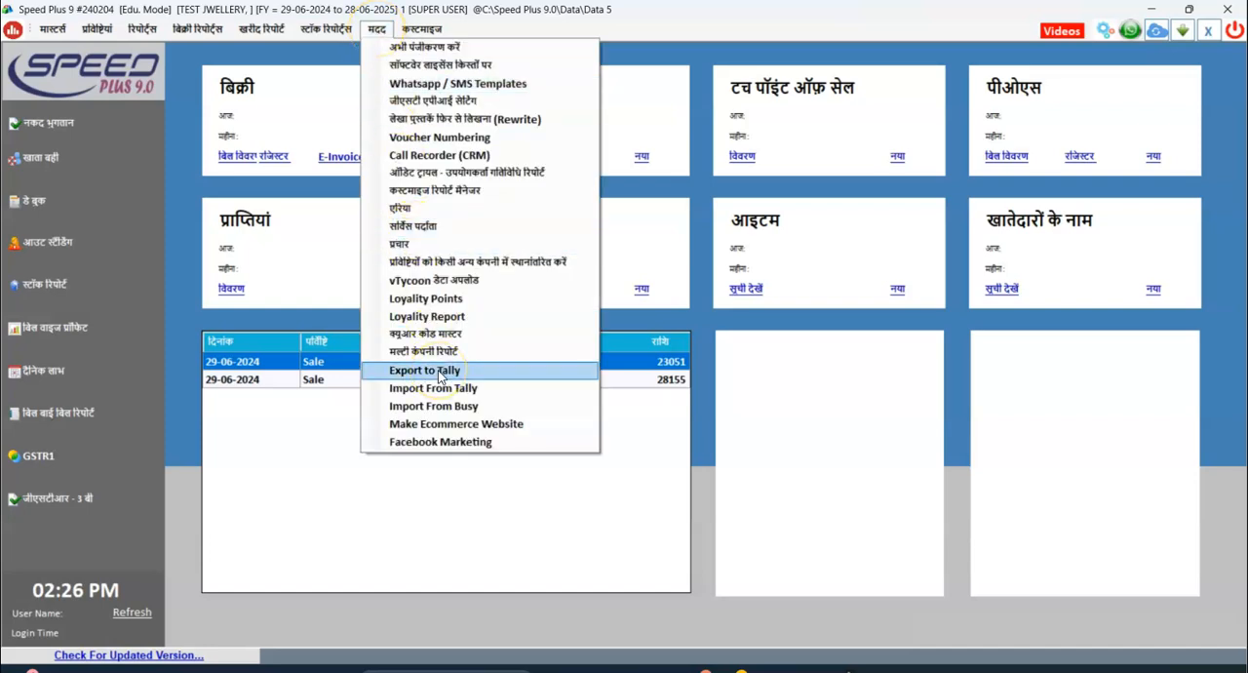
left_click(439, 299)
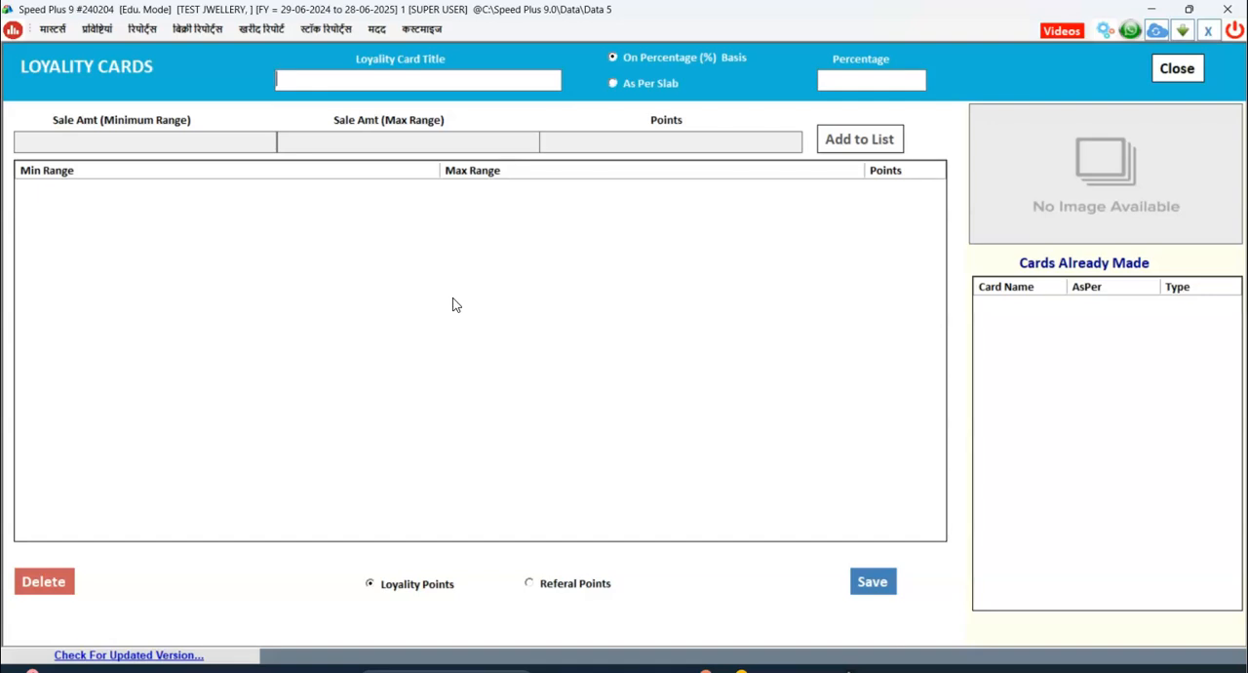
left_click(1188, 76)
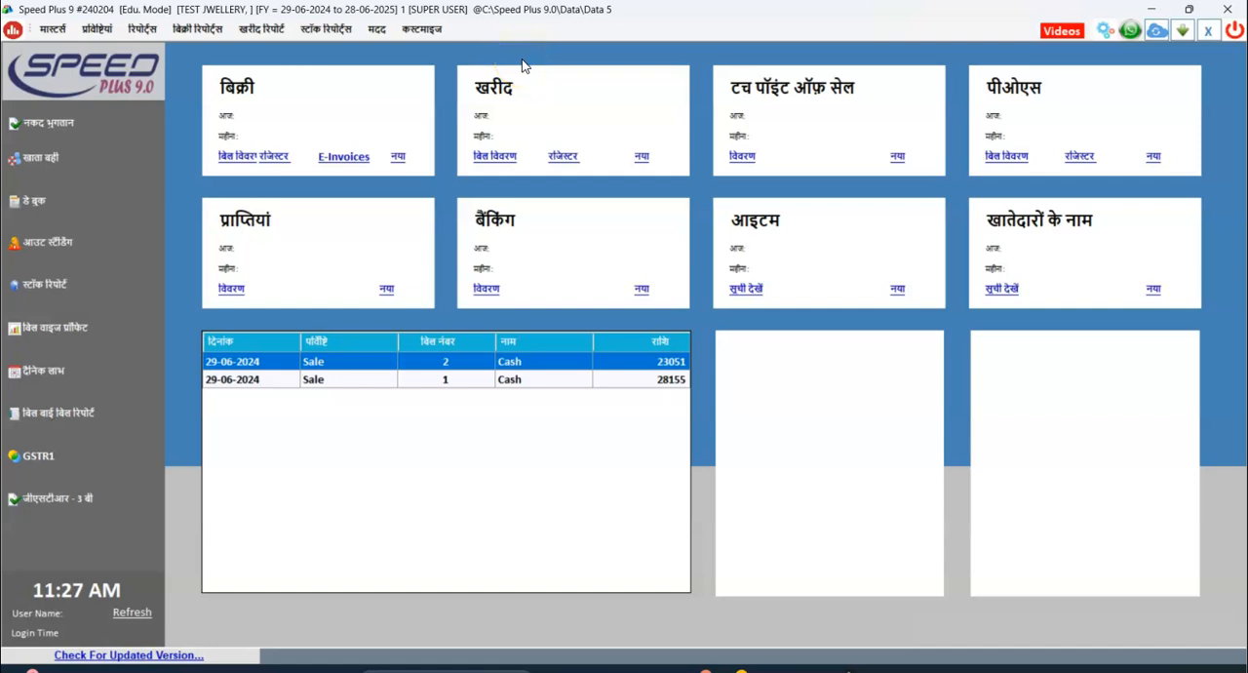
Exit the TEST JWELLERY company and close the Hindi session from the company selection screen.
left_click(377, 32)
left_click(200, 32)
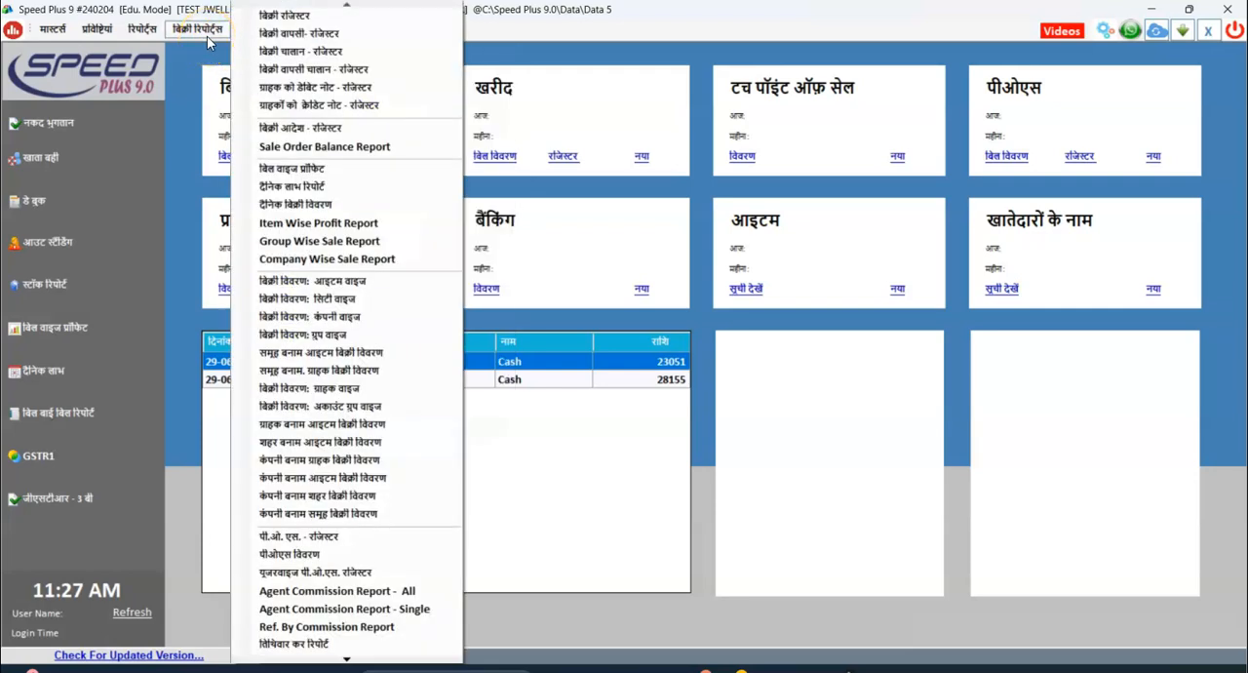
left_click(584, 576)
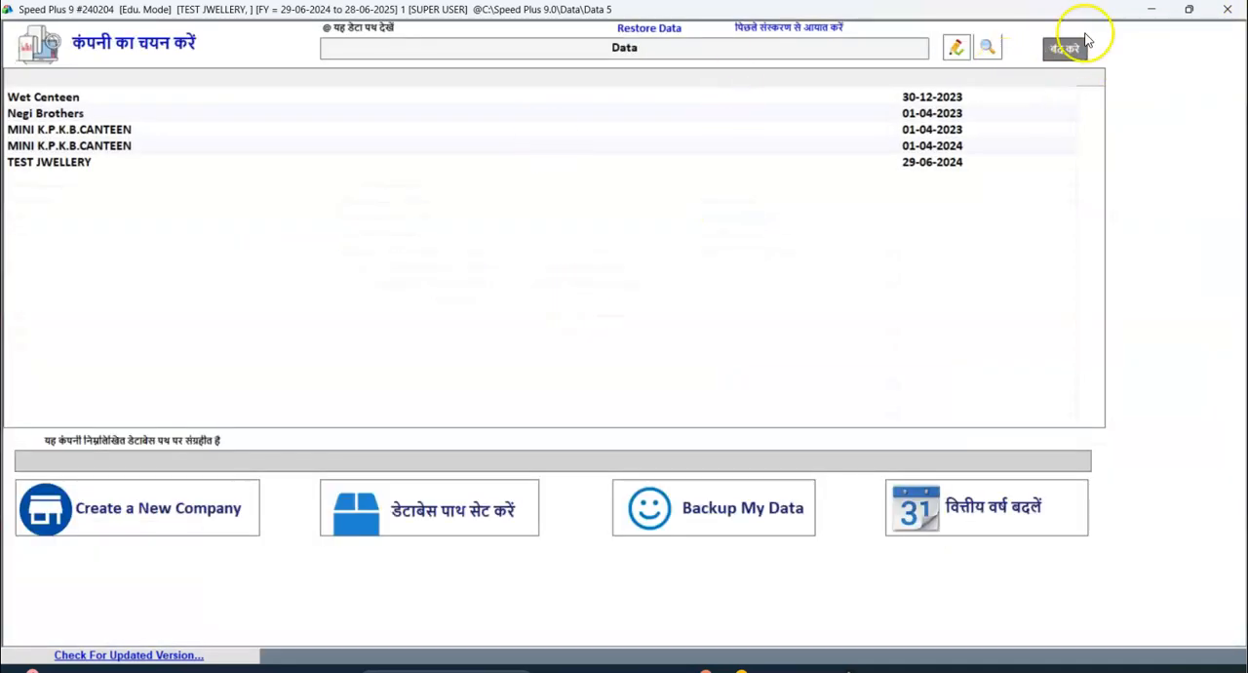
left_click(1061, 51)
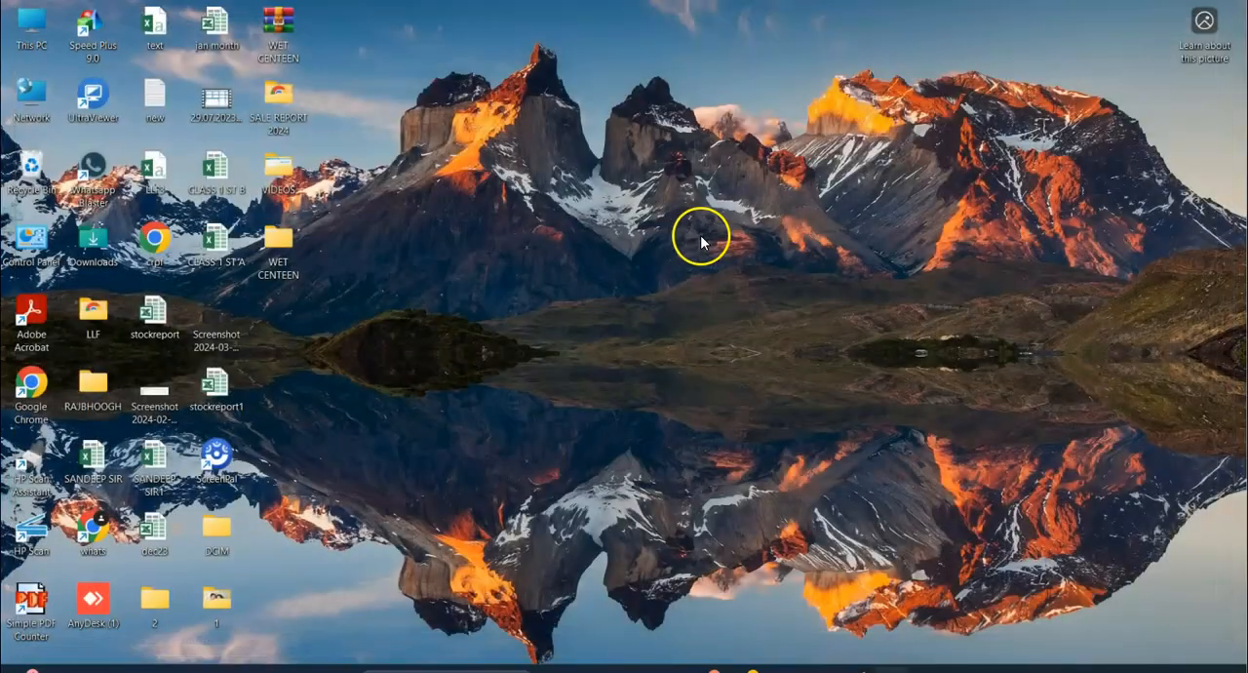
Relaunch Speed Plus 9.0 with English as the interface language and continue to company selection.
double_click(95, 41)
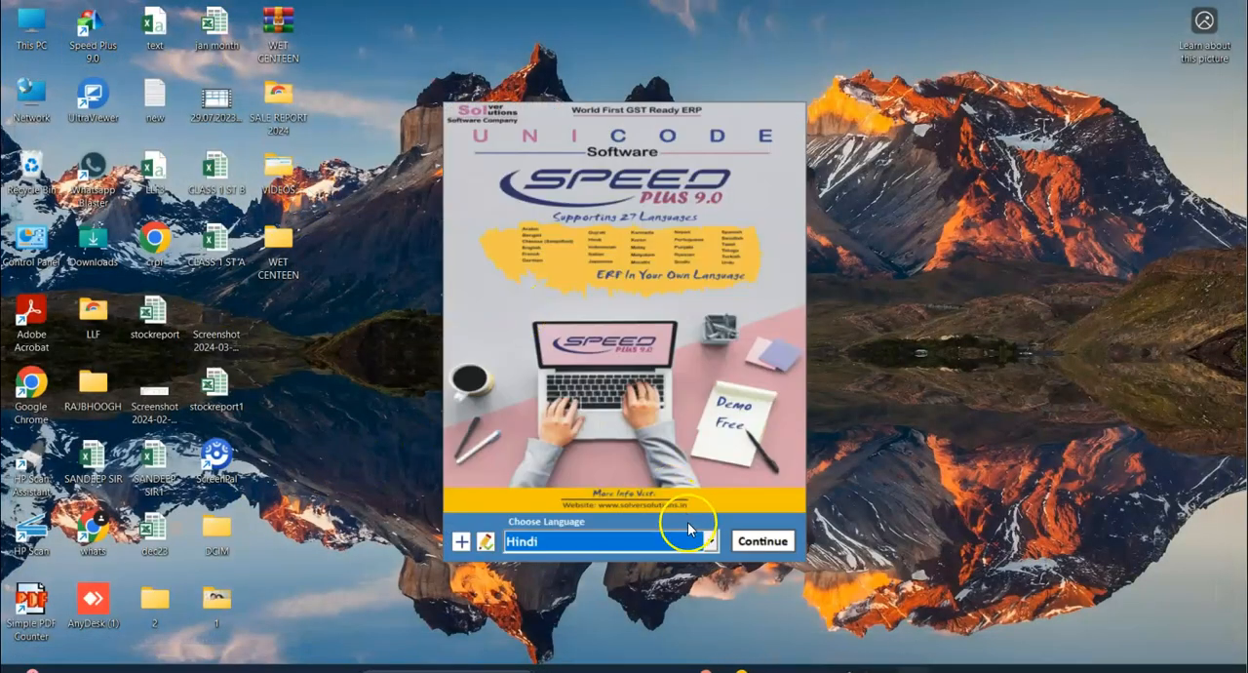
left_click(709, 541)
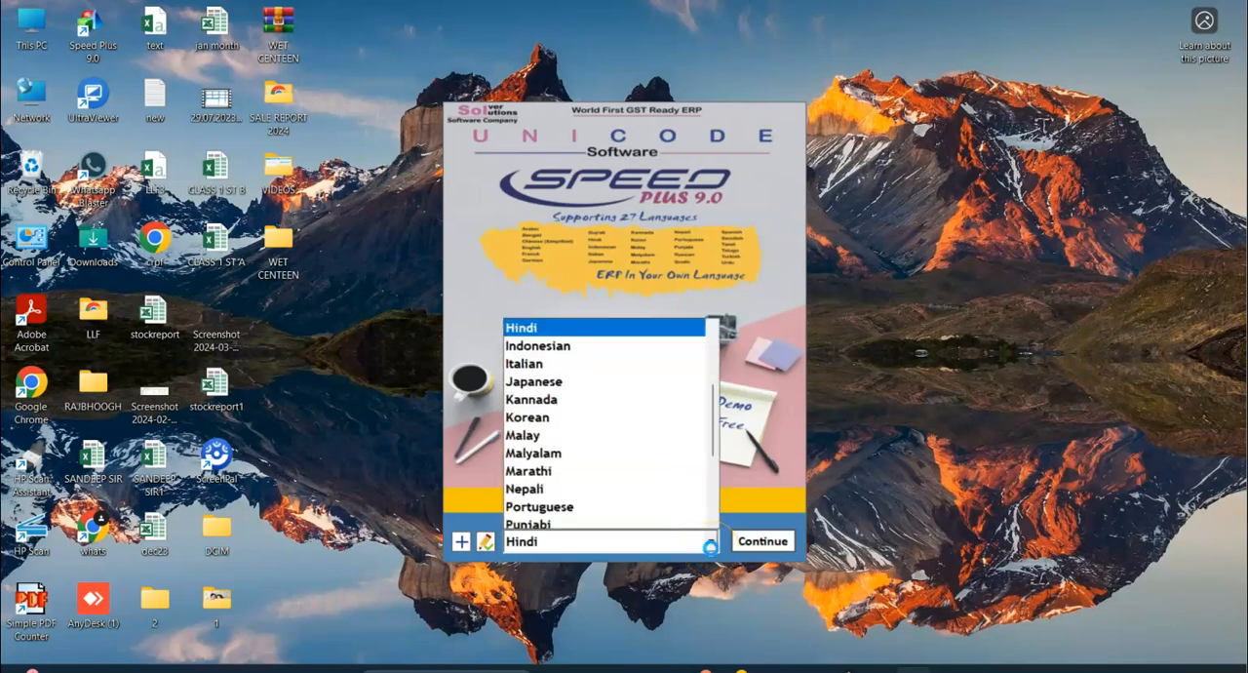
key("Up")
key("Up")
key("Up")
key("Up")
left_click(751, 538)
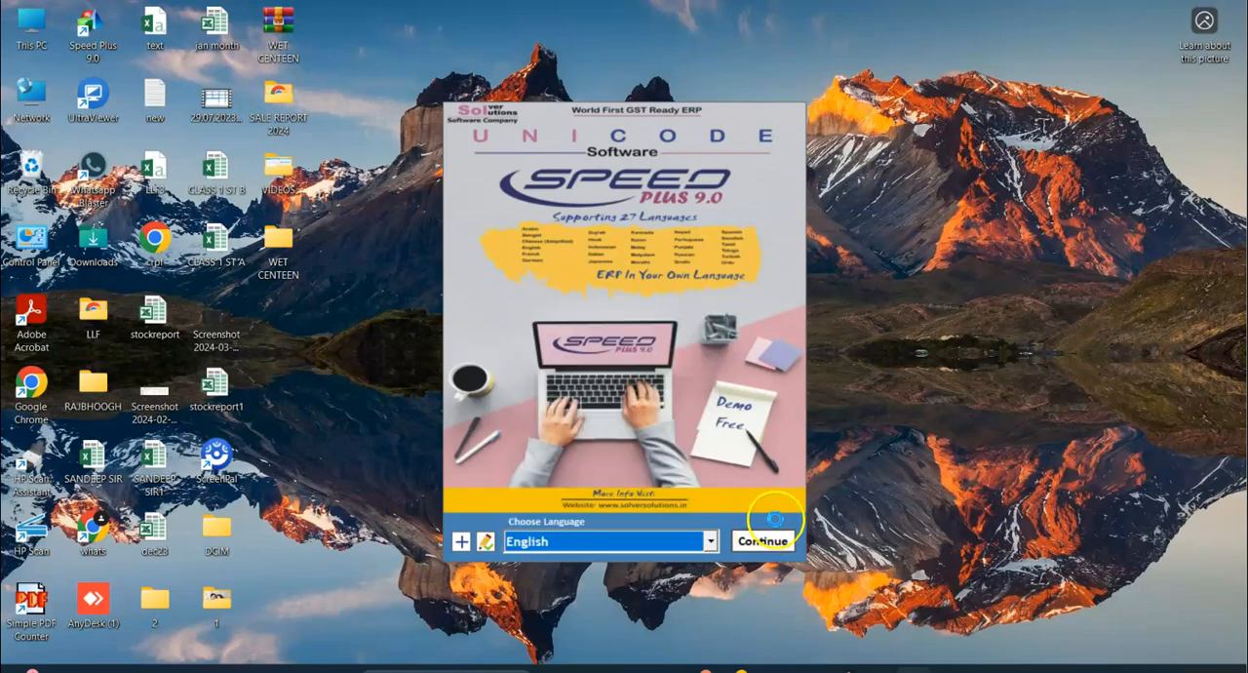
left_click(761, 544)
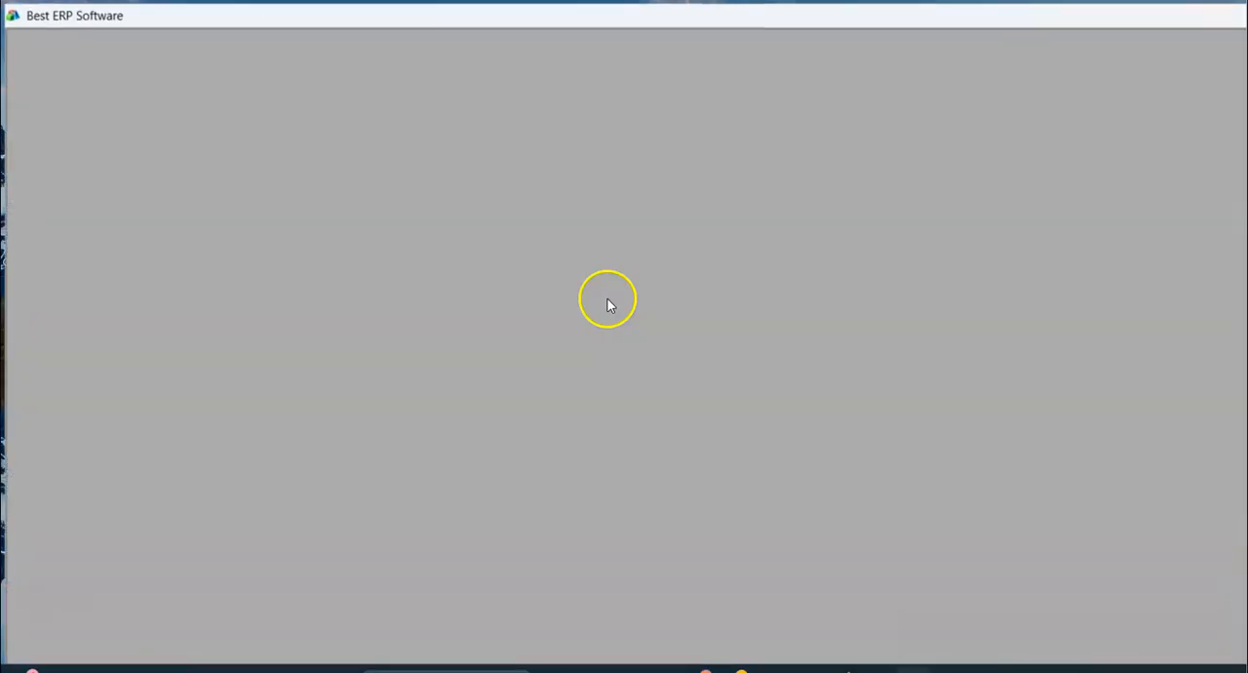
Open TEST JWELLERY in the English interface and sign in with the user name and account password.
double_click(70, 166)
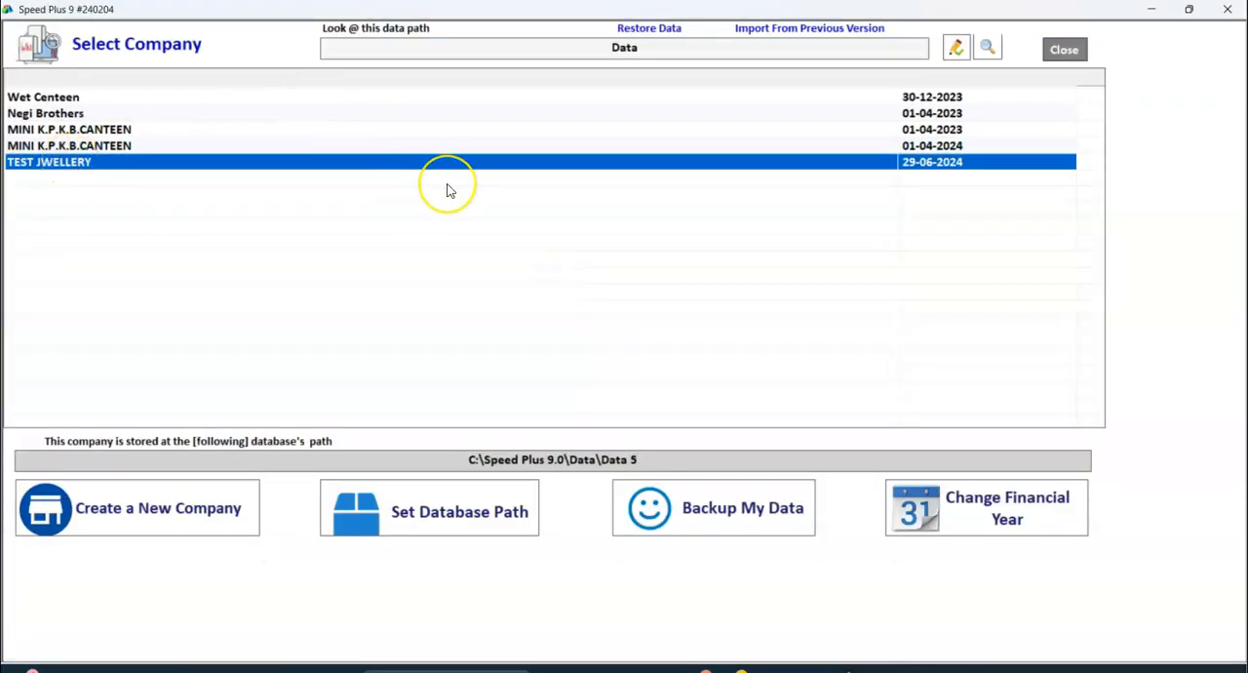
type("1")
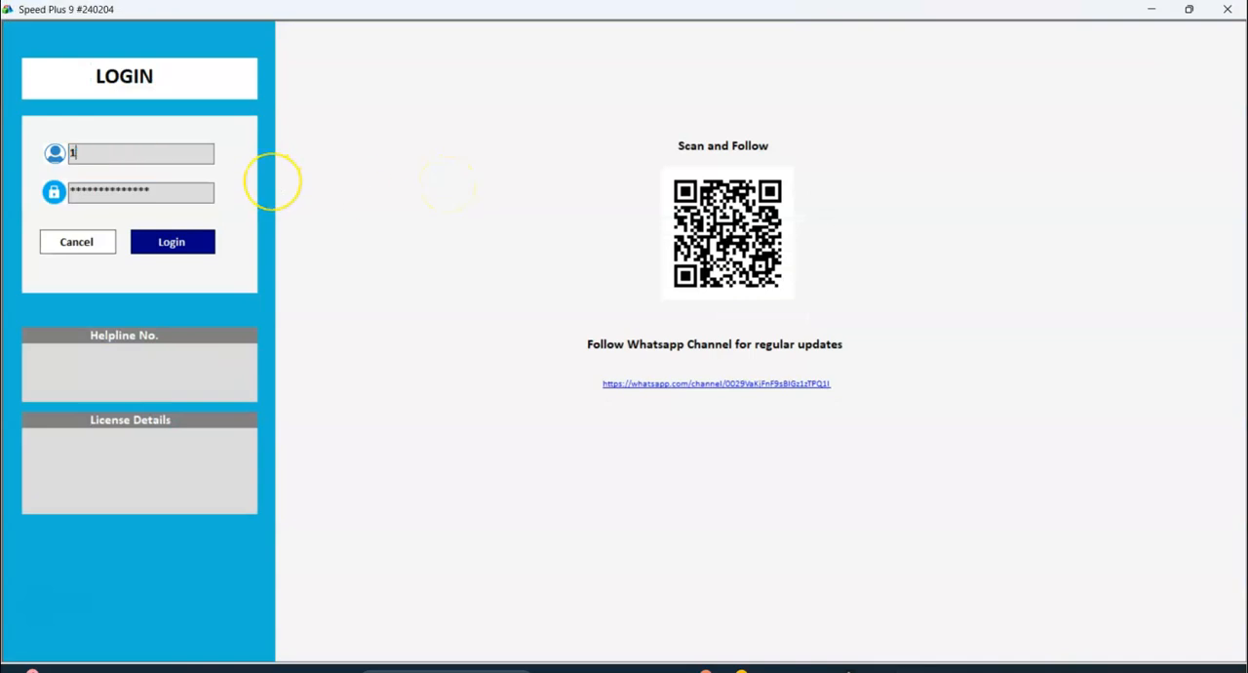
key("Return")
type("1")
key("Return")
key("Return")
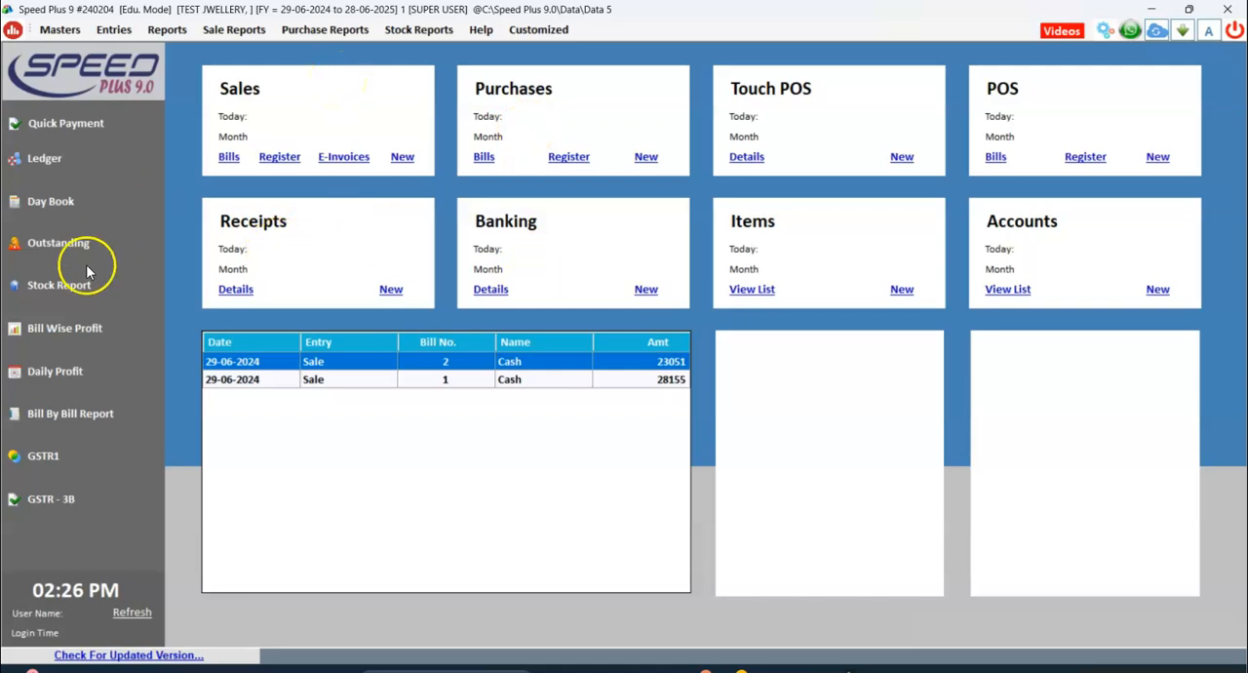
View the Outstanding Report with its SMS / Whatsapp option and close it.
left_click(63, 248)
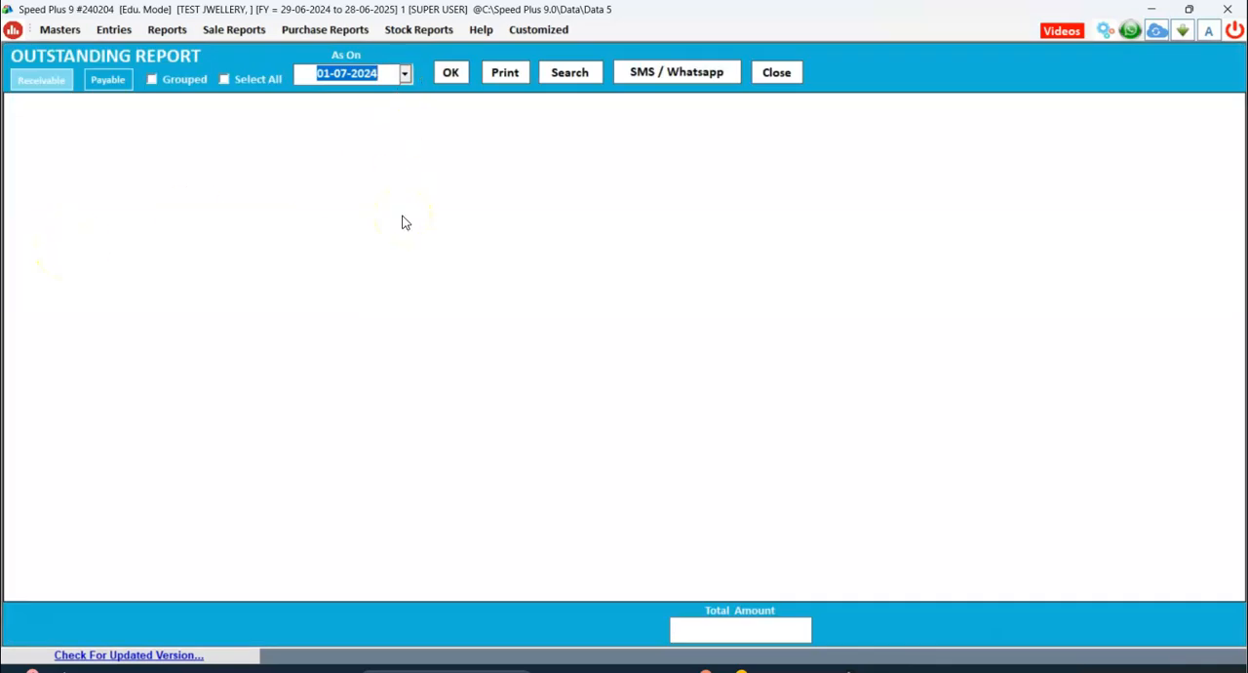
left_click(670, 74)
left_click(777, 74)
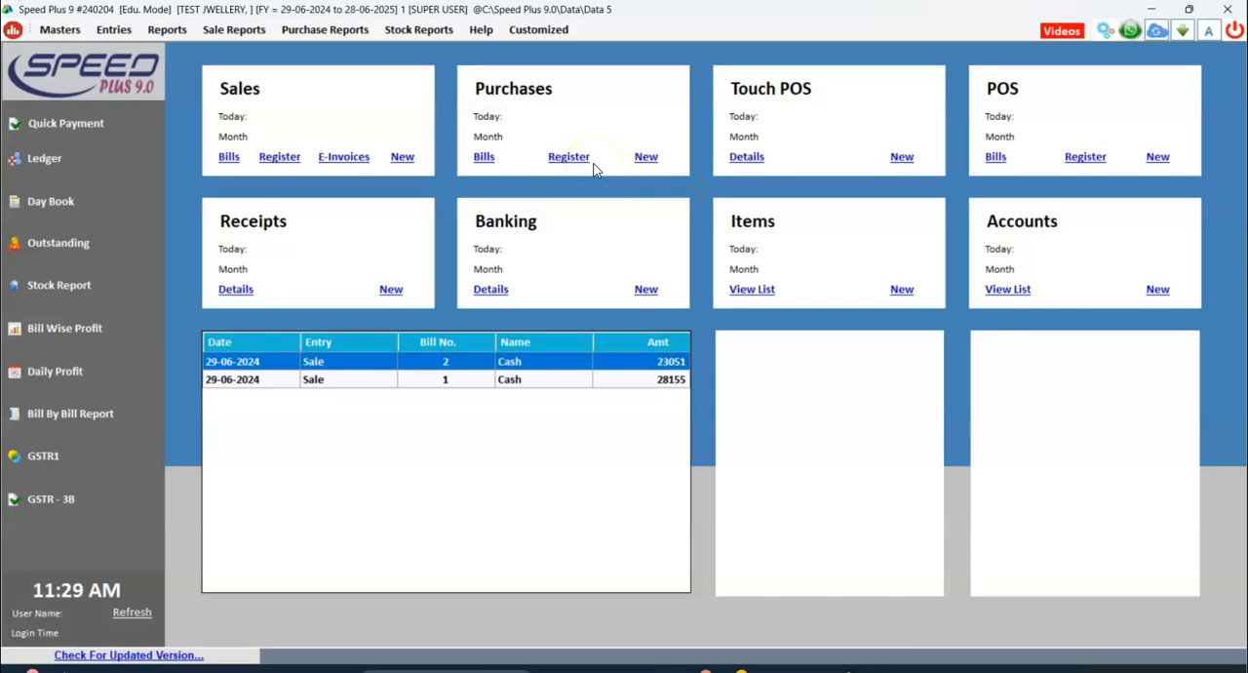
From the item list, load the Barcode Labels list as per Opening Stock (Alternate Unit) and select item GR001.
left_click(751, 292)
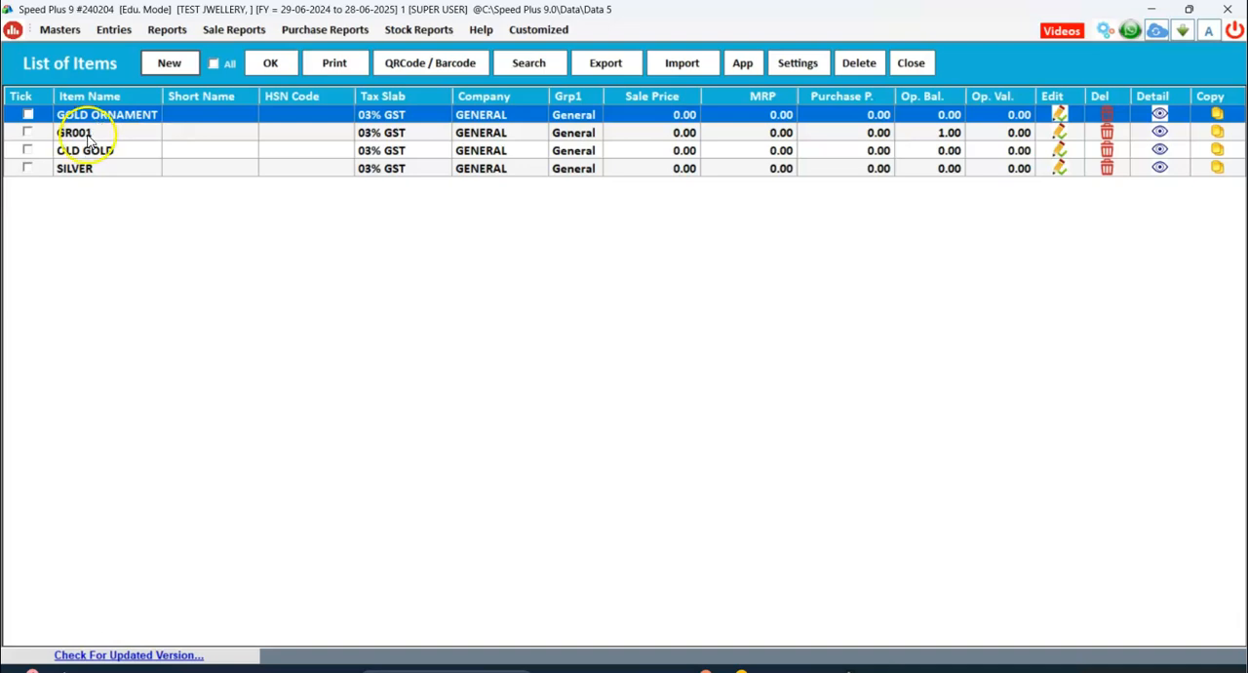
left_click(84, 133)
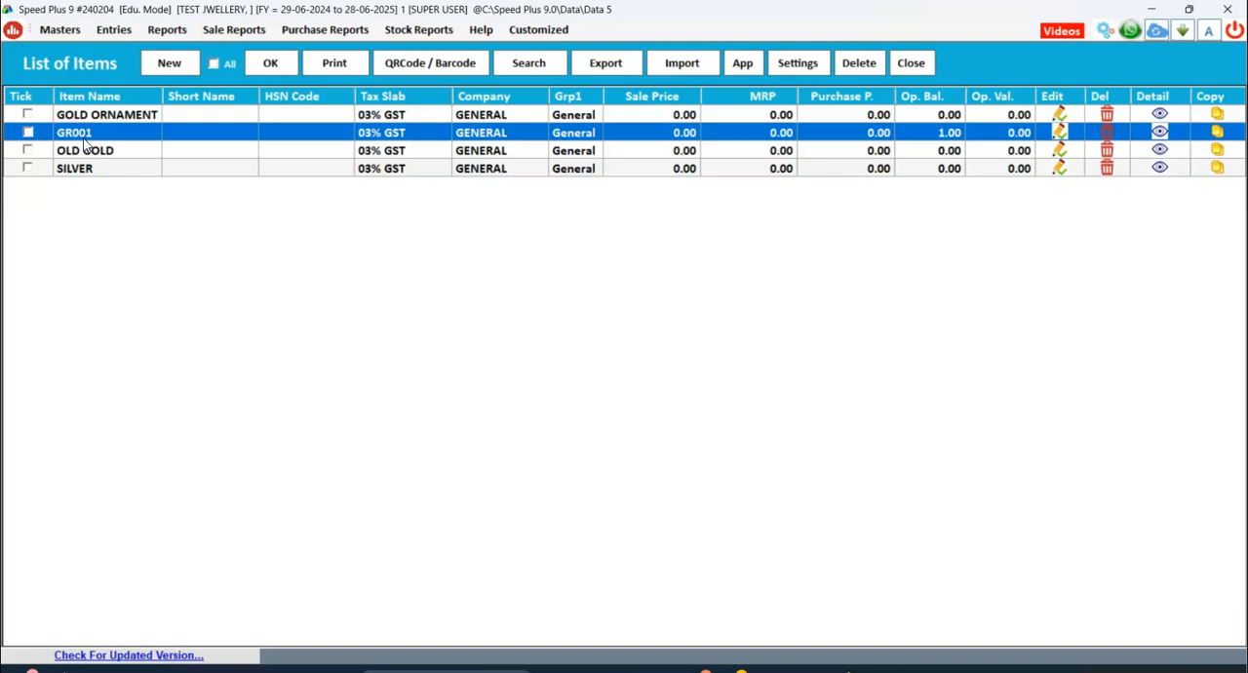
left_click(414, 66)
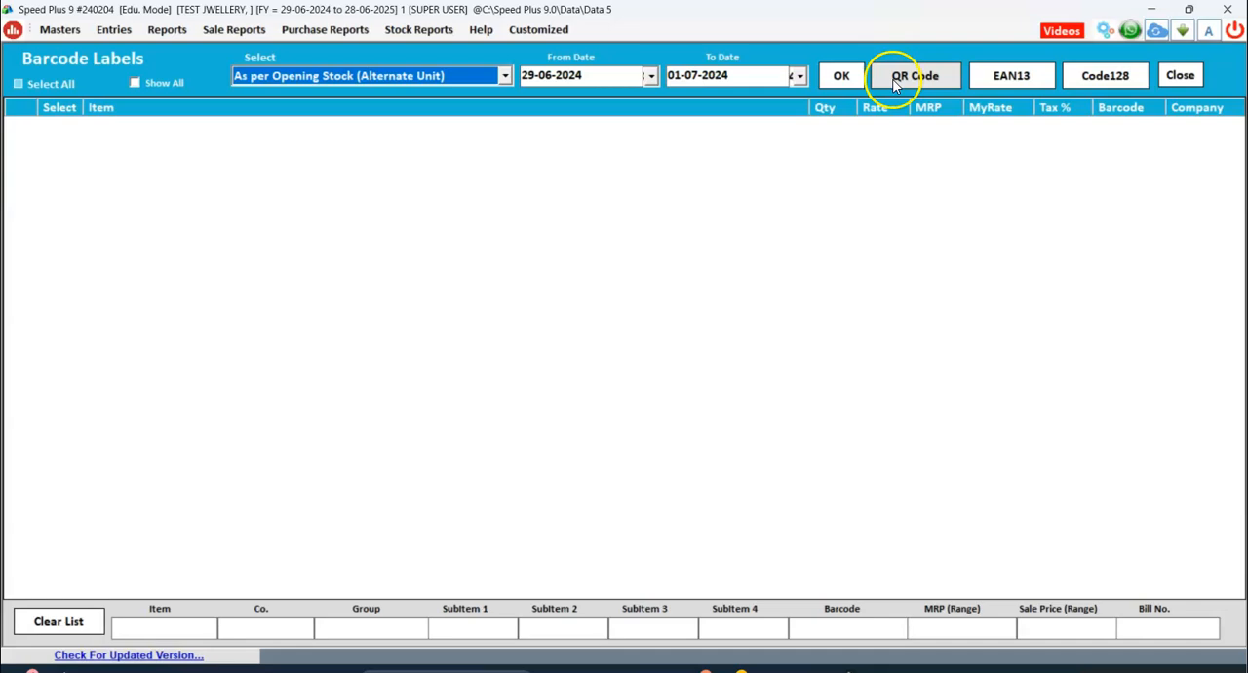
left_click(842, 74)
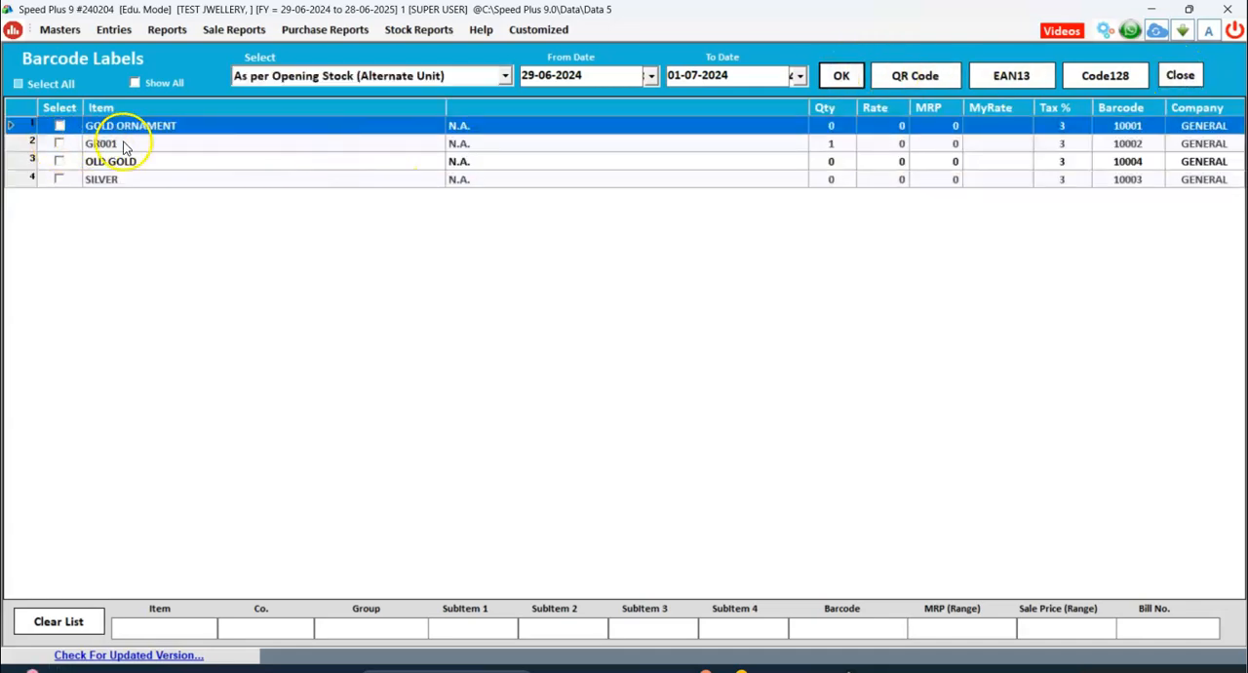
left_click(122, 145)
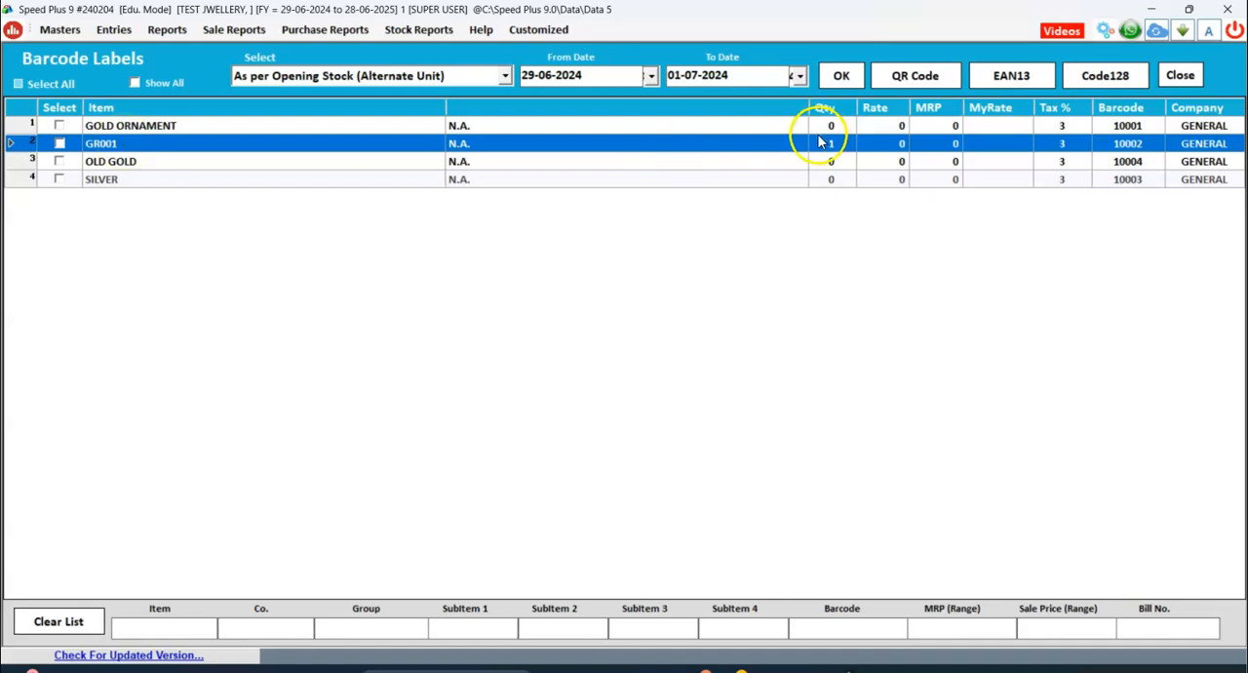
Preview Code128 labels with 0 barcodes kept blank, and close the preview, barcode labels and item list.
left_click(1107, 85)
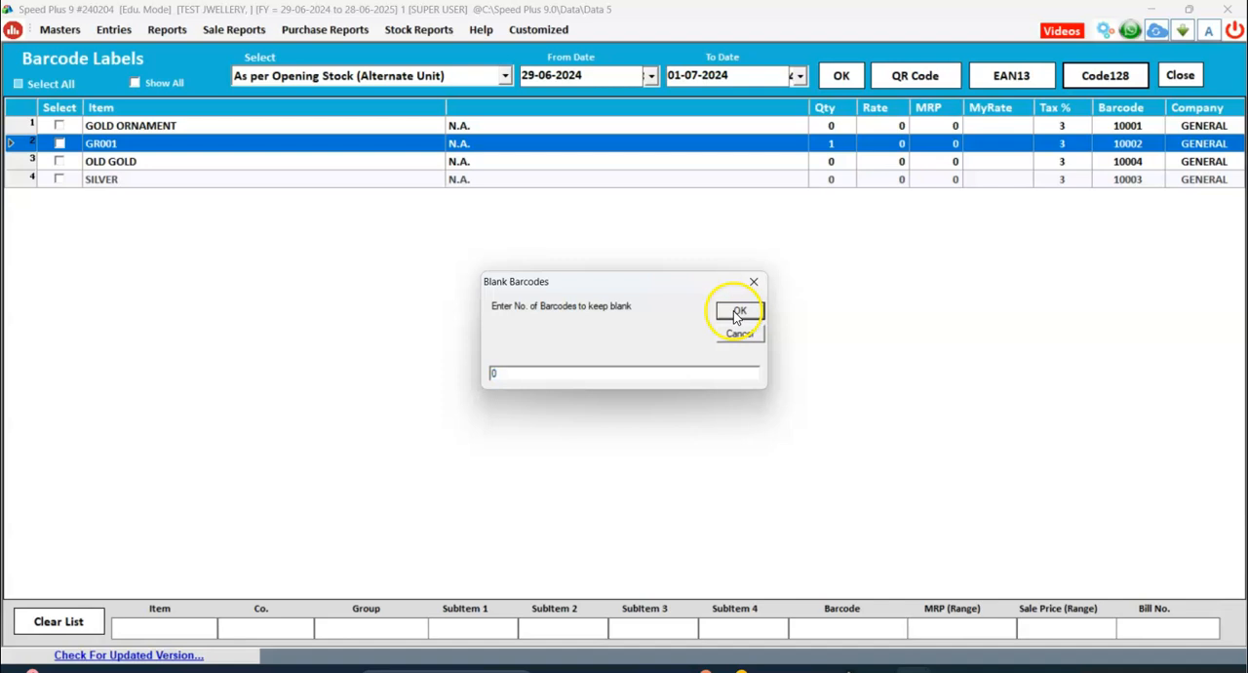
left_click(739, 312)
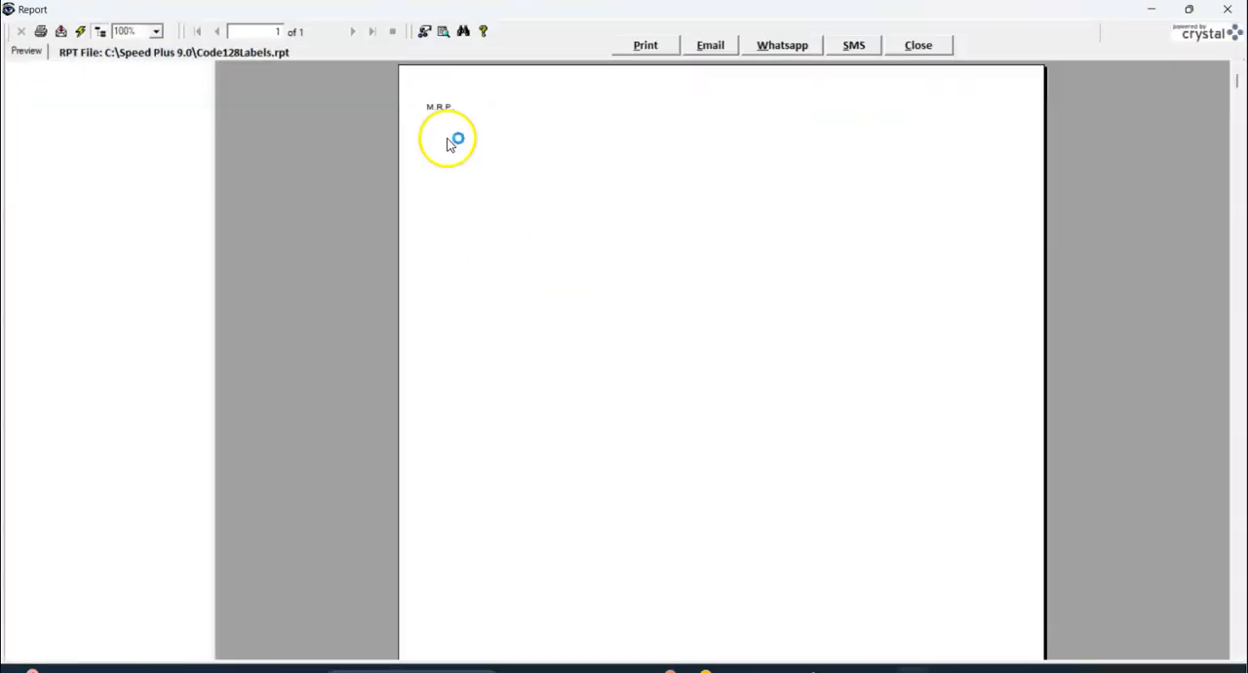
left_click(918, 45)
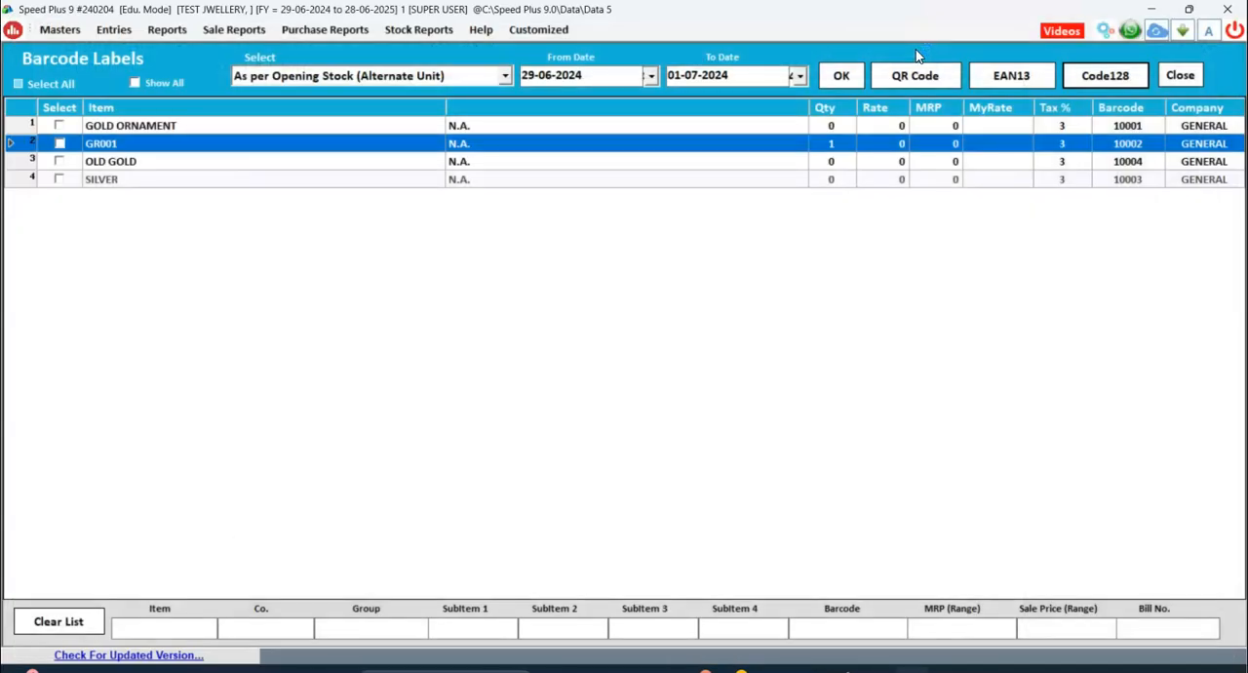
left_click(1179, 75)
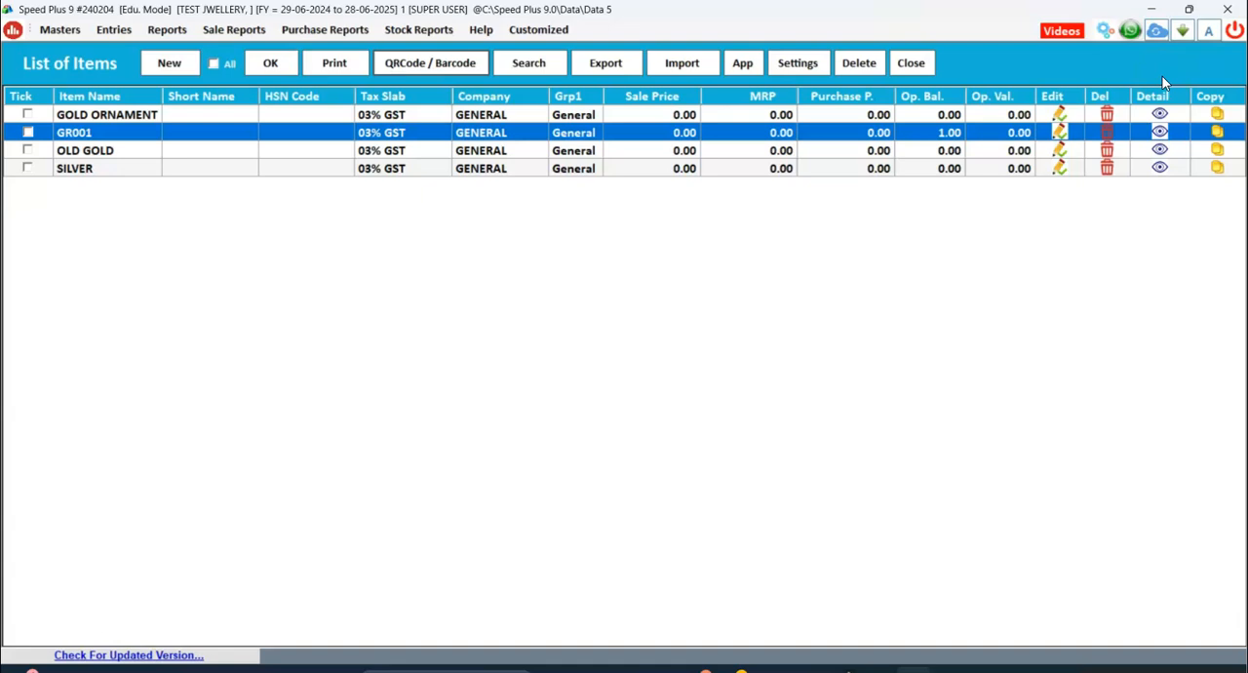
left_click(912, 62)
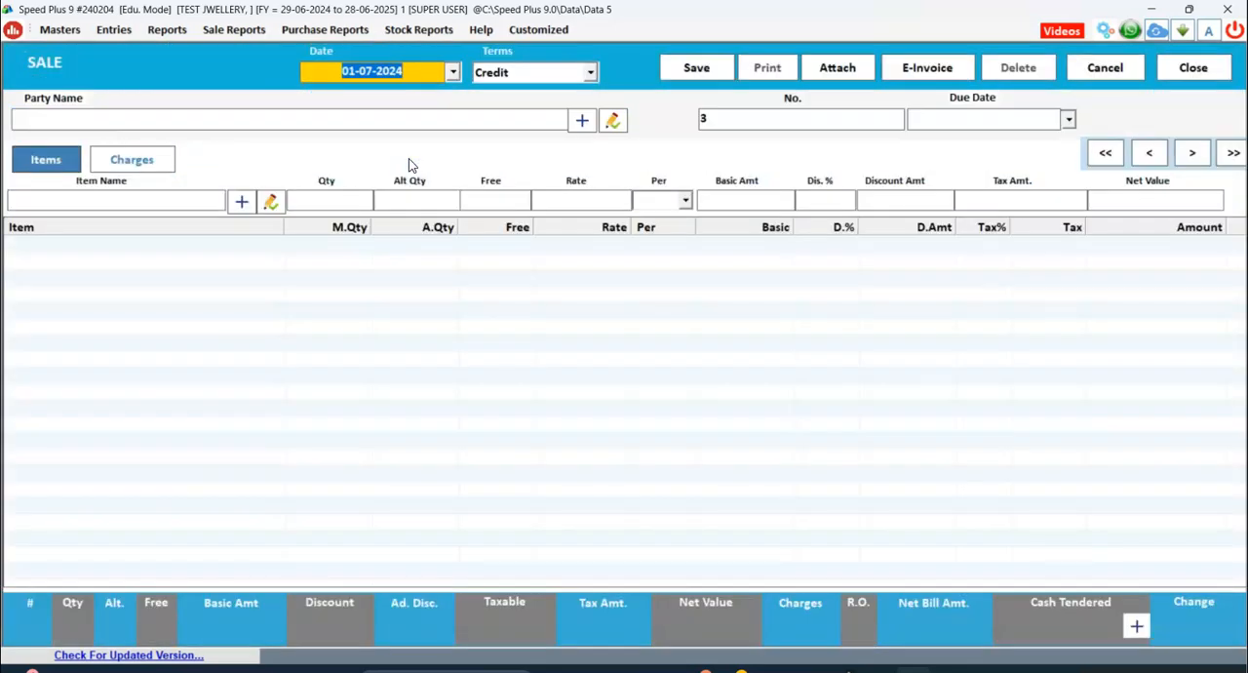
Accept 01-07-2024 as the date of the new sale and set its terms to Credit.
key("Return")
key("Down")
key("Up")
key("Down")
key("Up")
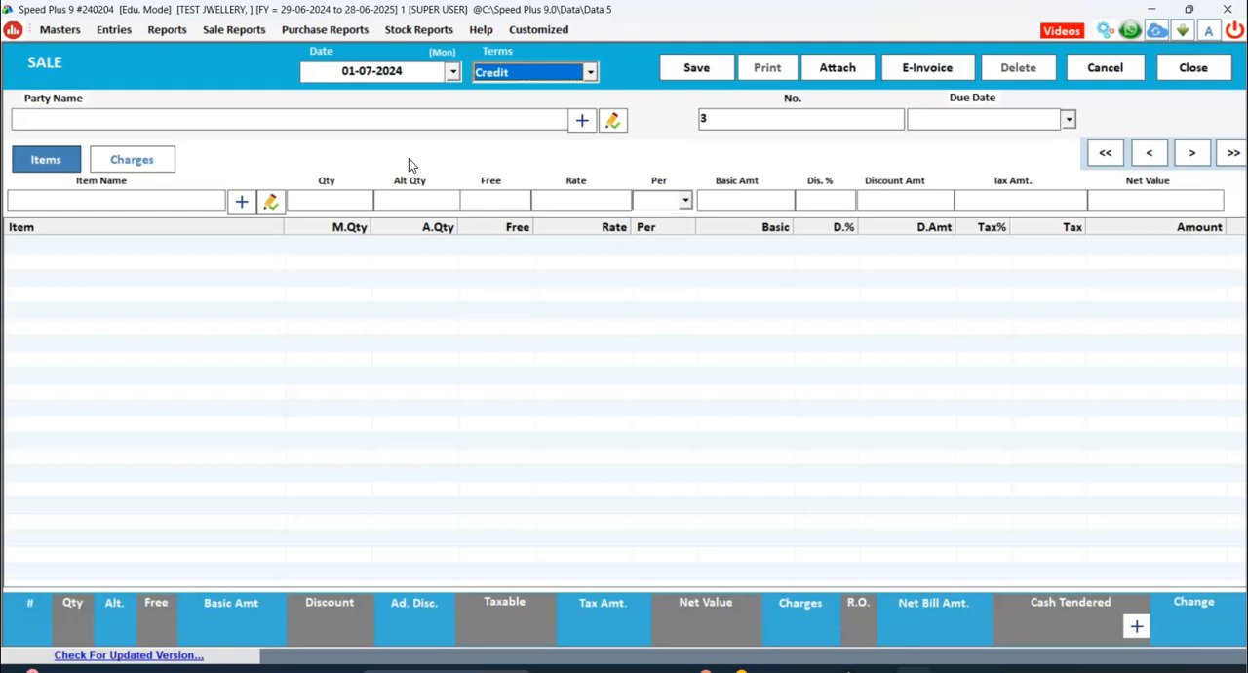
Set the sale's terms to Cash and browse the available party accounts.
key("Down")
key("Return")
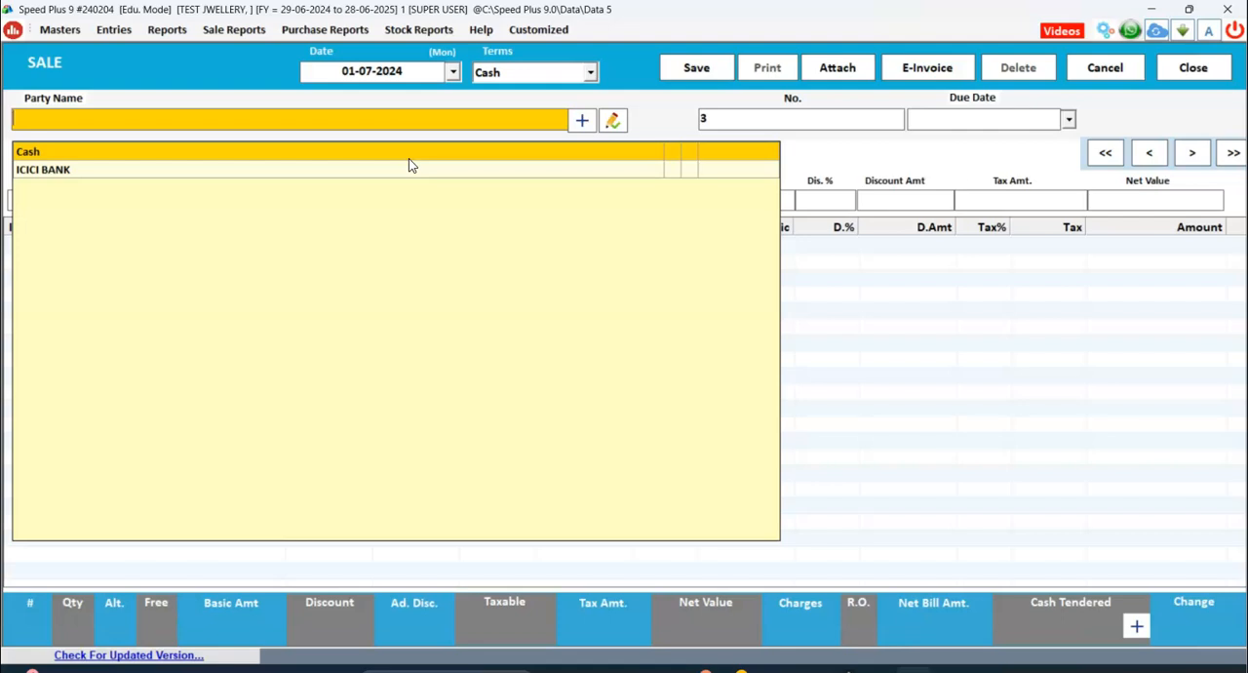
key("Return")
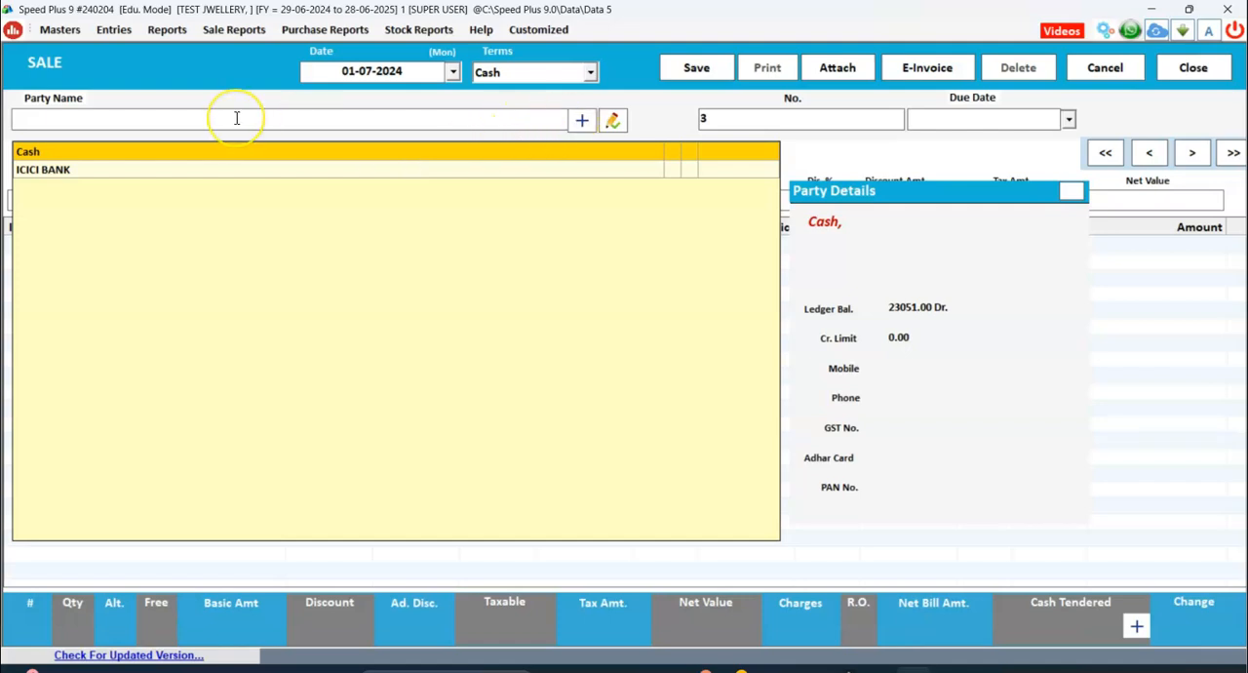
key("Down")
key("Up")
View the new account form with its option to fetch account information by GST number, and close it.
left_click(582, 124)
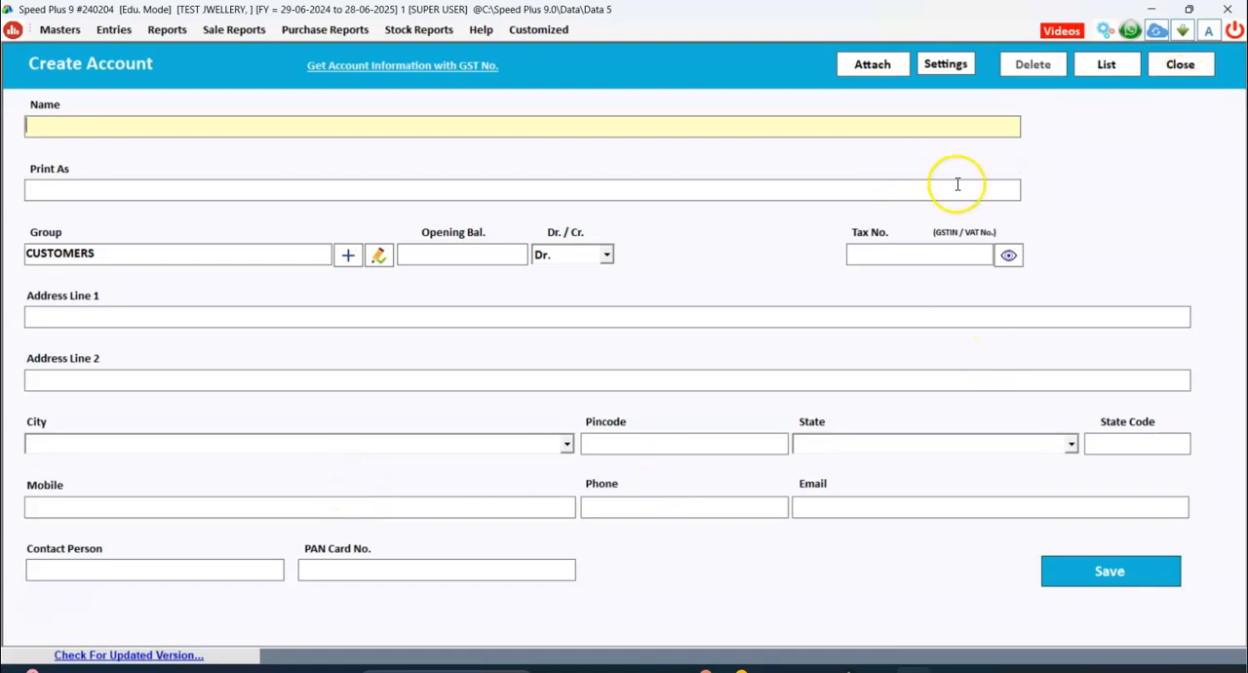
left_click(391, 65)
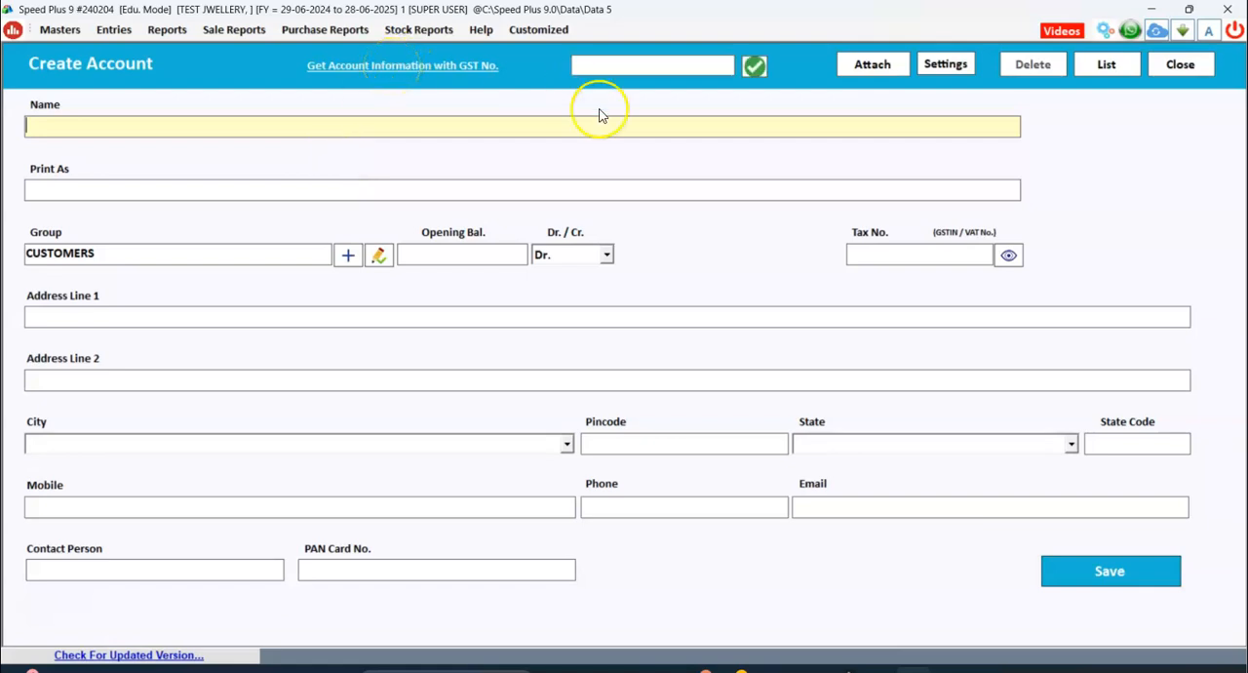
left_click(656, 61)
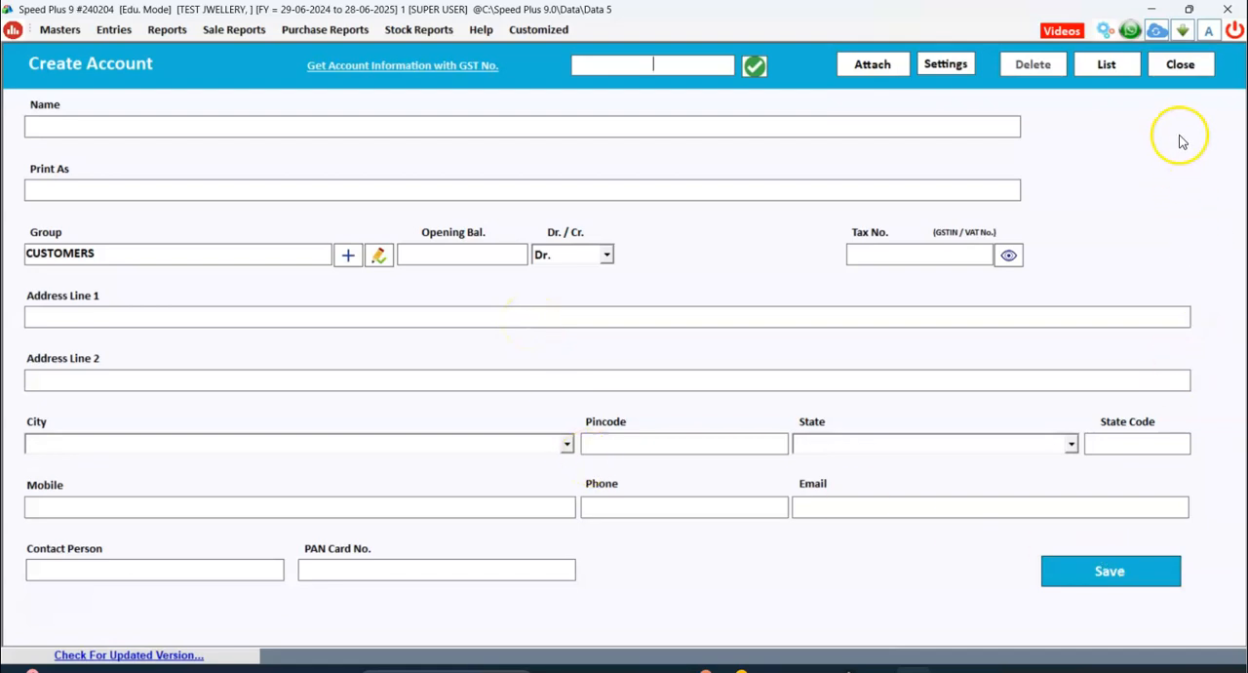
left_click(1175, 70)
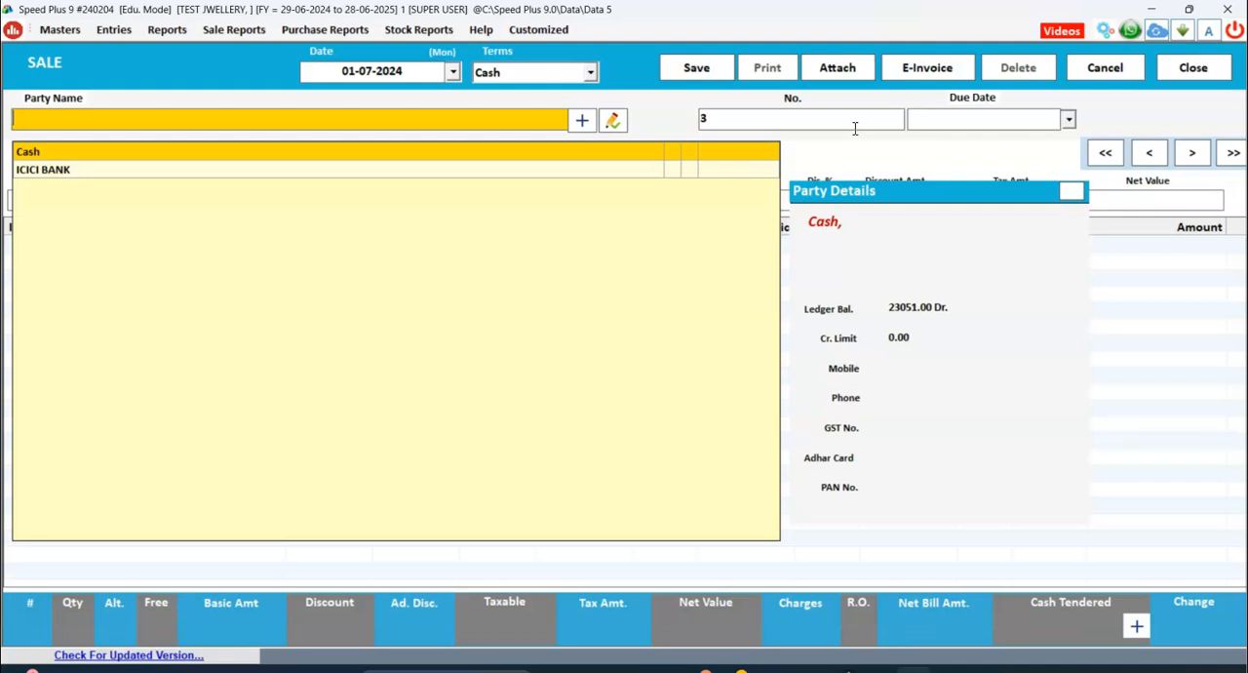
Select Cash as the party for the sale and leave the due date blank.
key("Return")
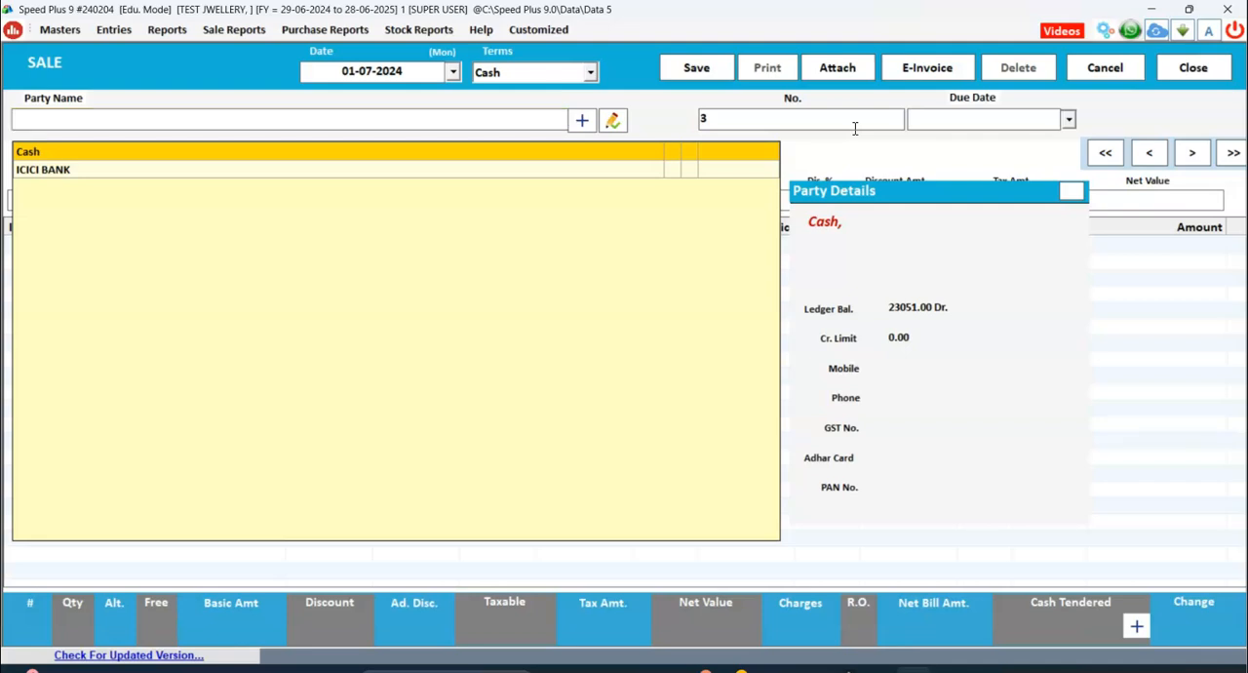
key("Return")
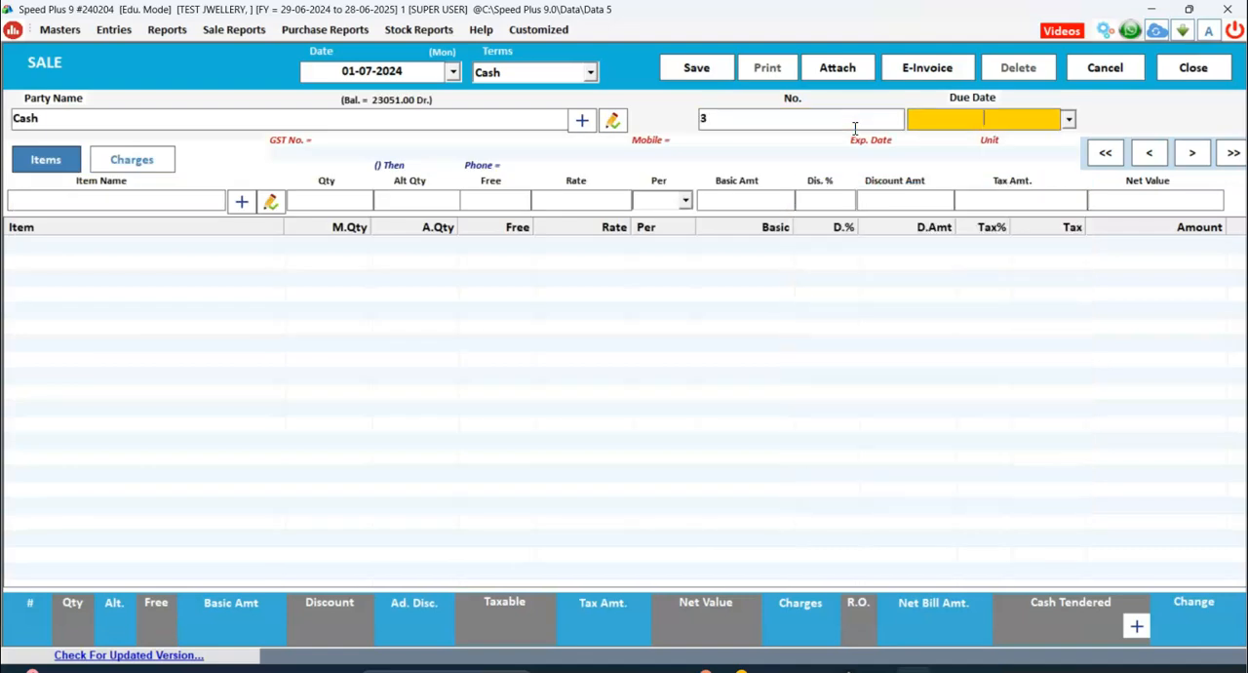
key("Return")
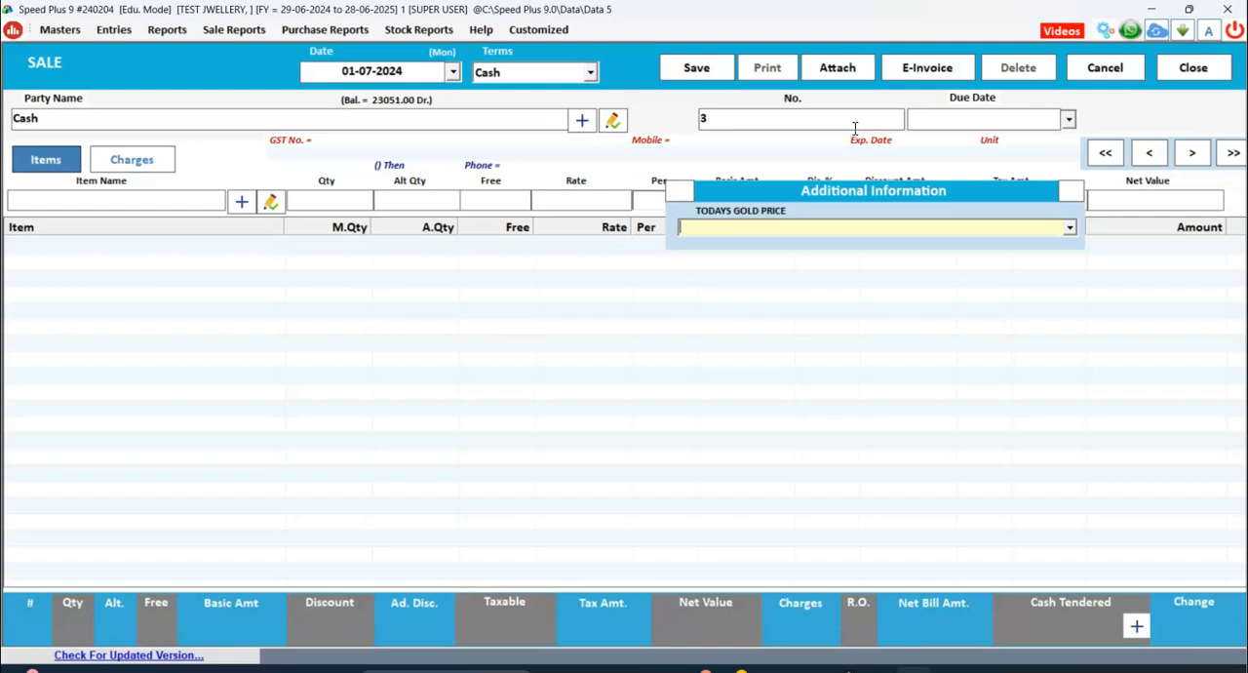
Enter 71000 as today's gold price in the sale's additional information.
type("71000 PER")
type("GRM")
key("Return")
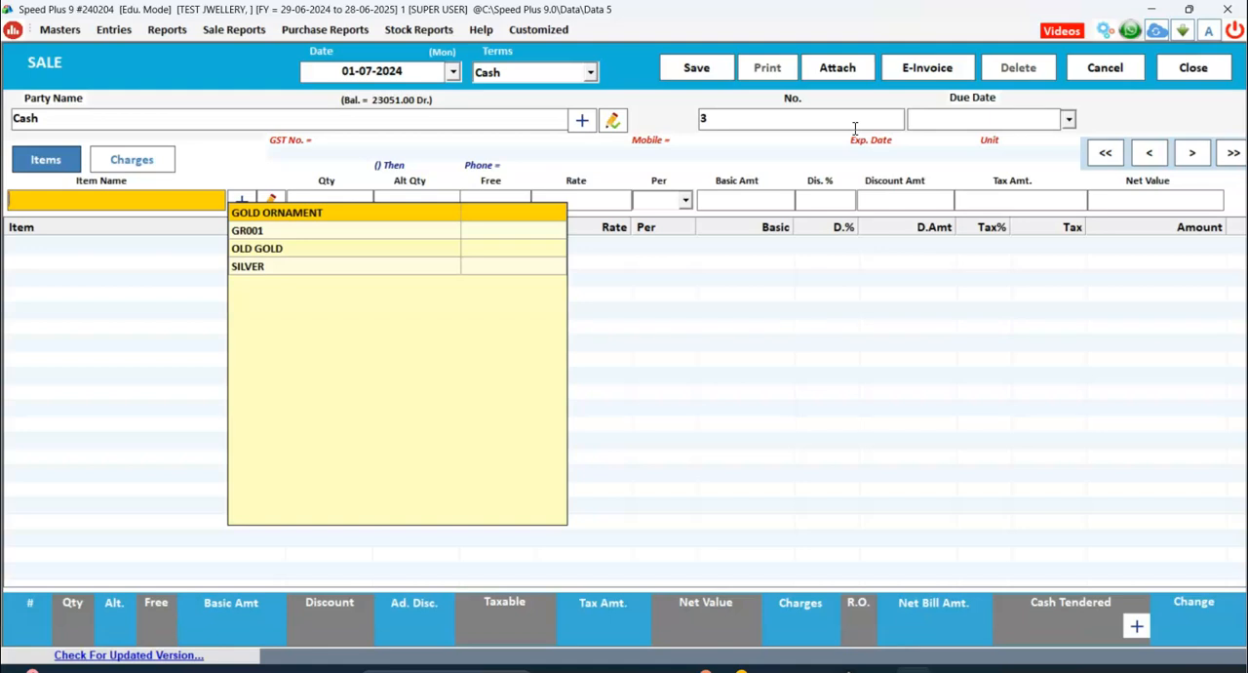
Select GOLD ORNAMENT as the item with gross weight 5 and beed .8, accepting the net weight of 4.2.
key("Return")
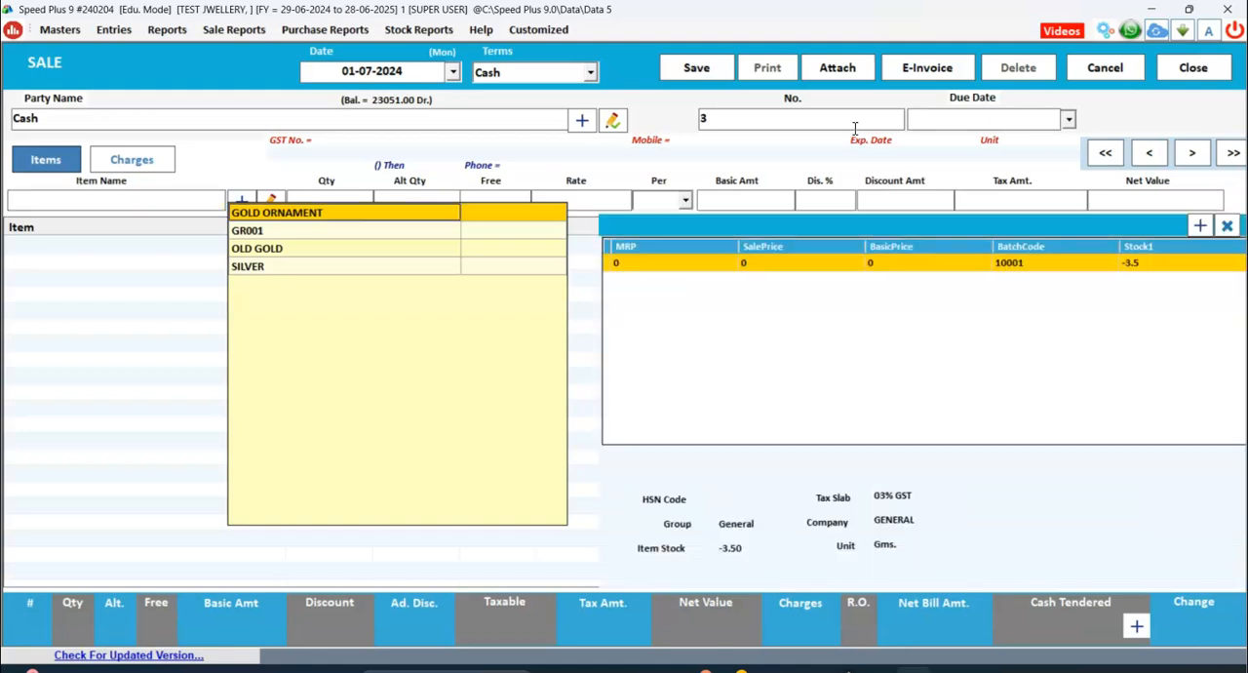
key("Return")
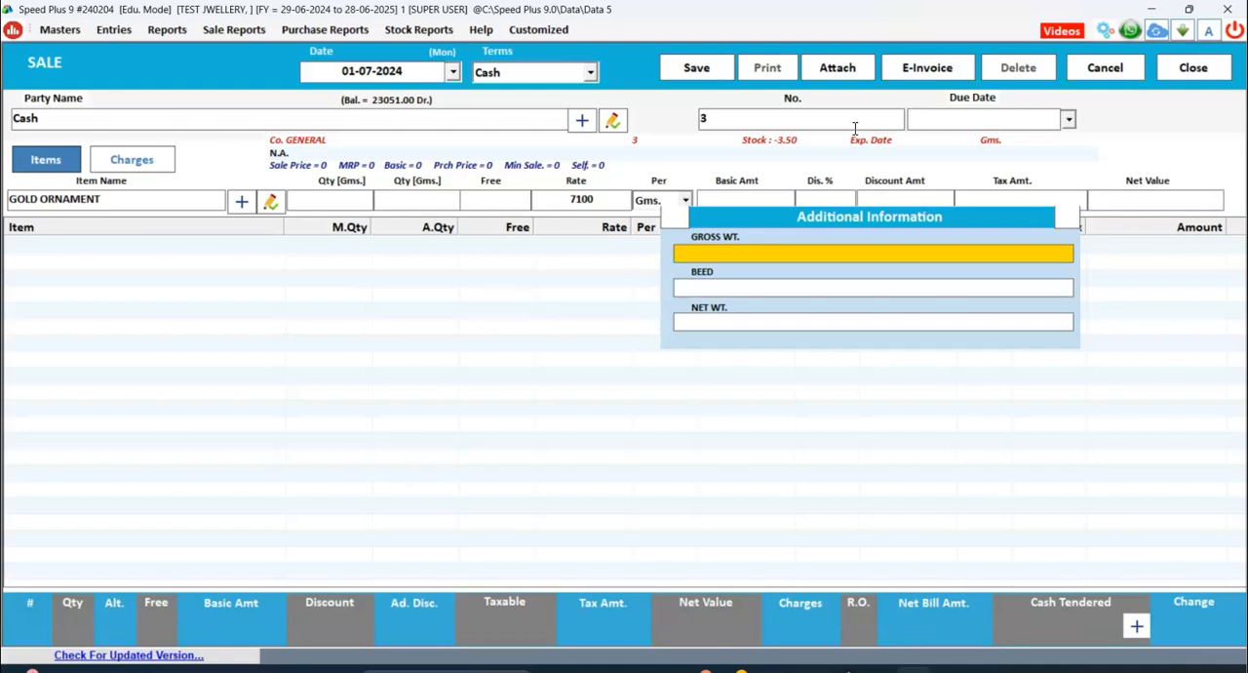
type("5")
key("Return")
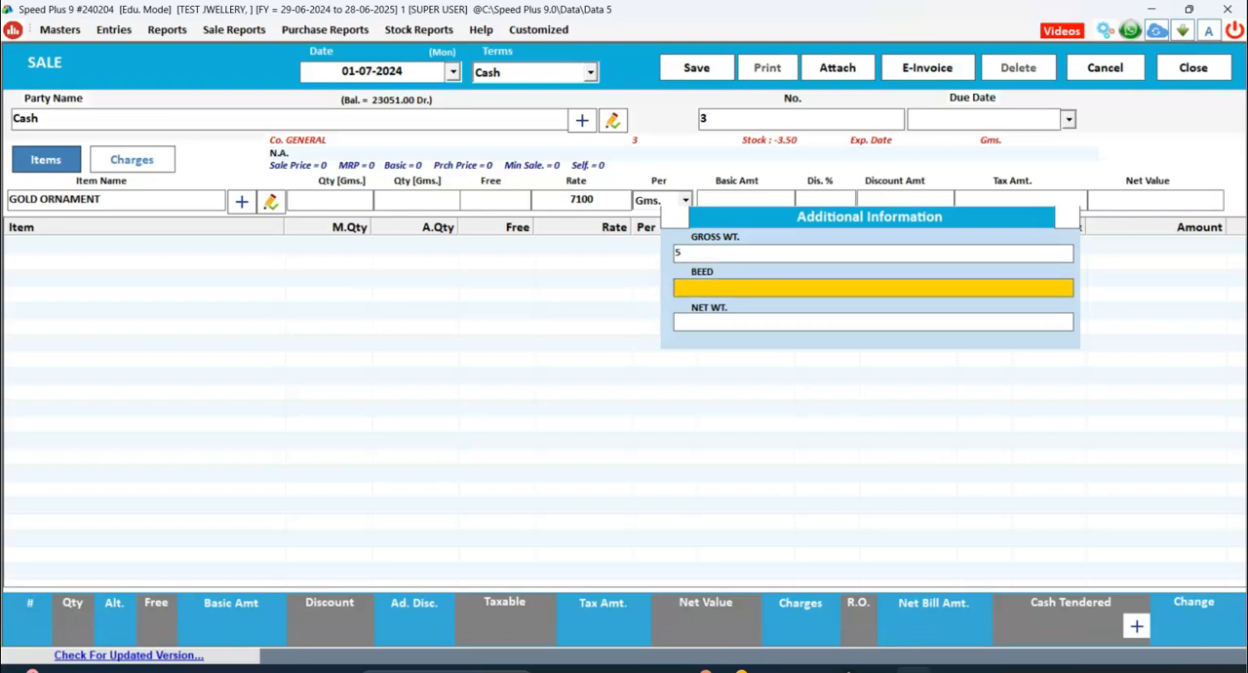
type(".8")
key("Return")
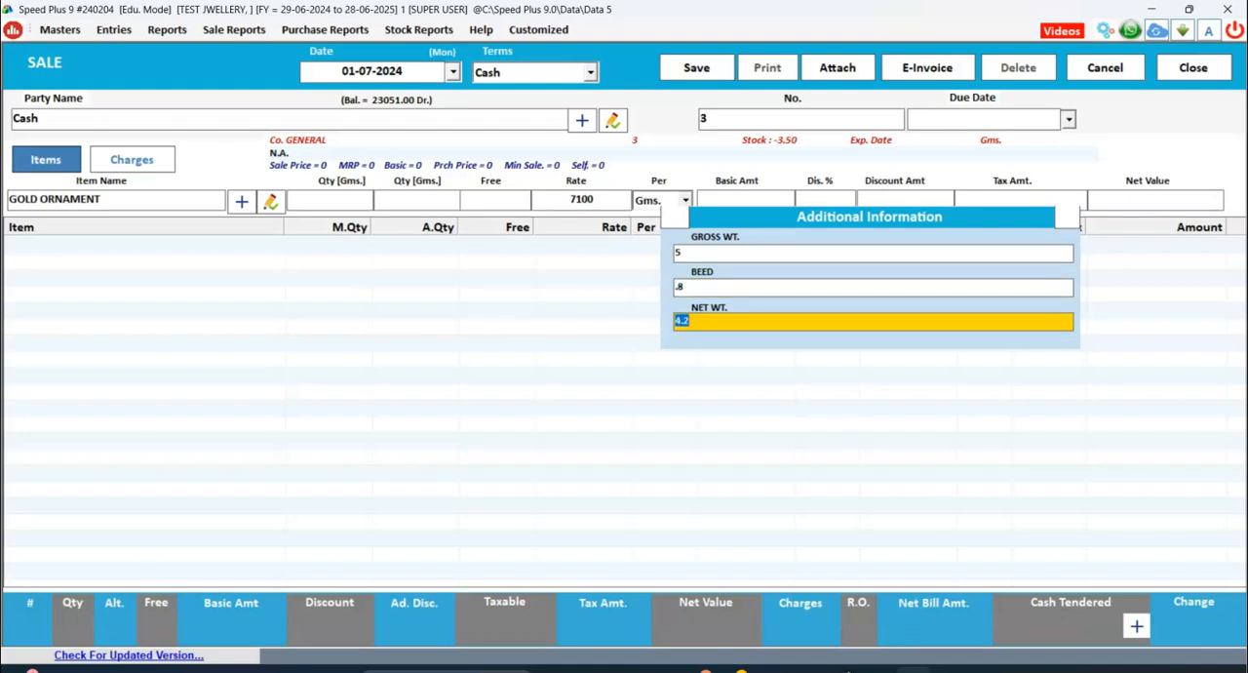
key("Return")
Accept the rate of 7100 per Gms. for the gold ornament with no free quantity and no discount.
key("Return")
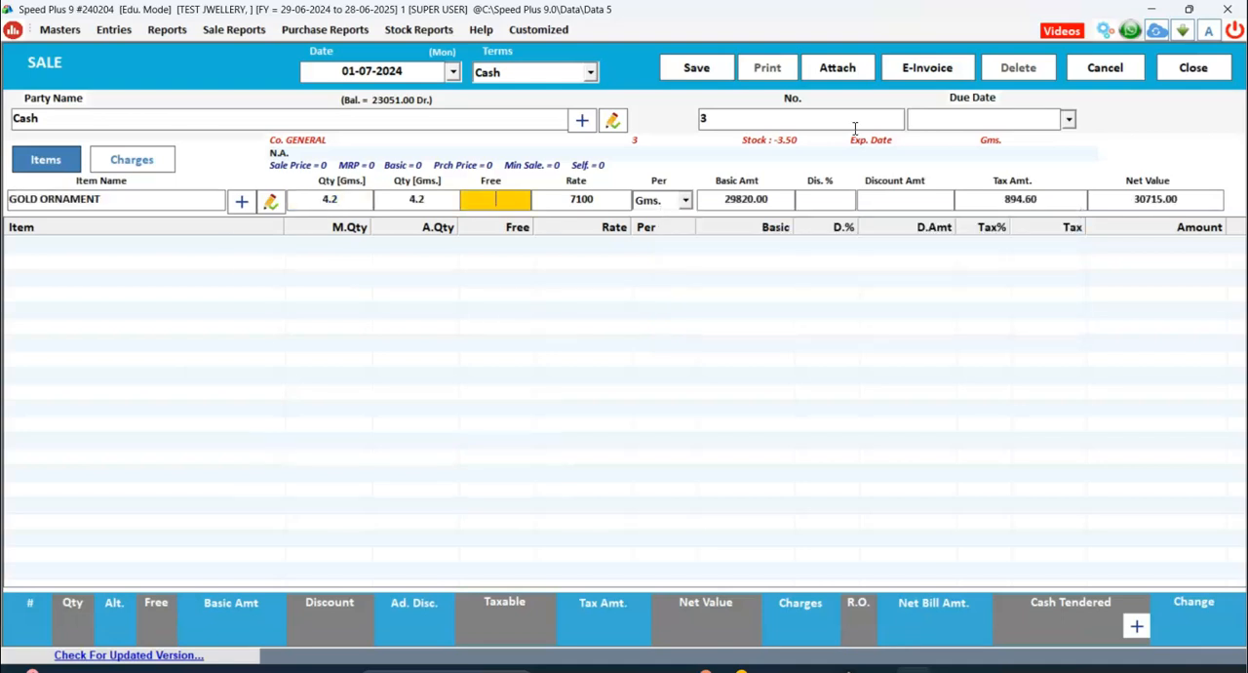
key("Return")
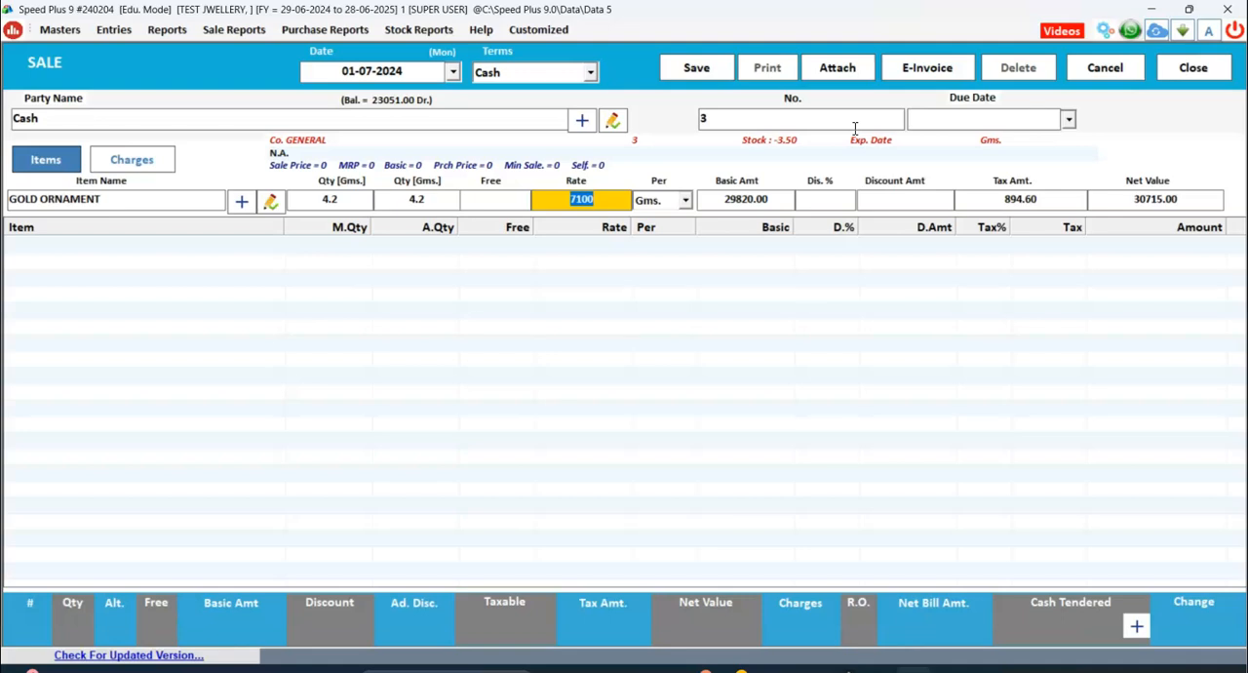
key("Return")
key("Return")
key("Return")
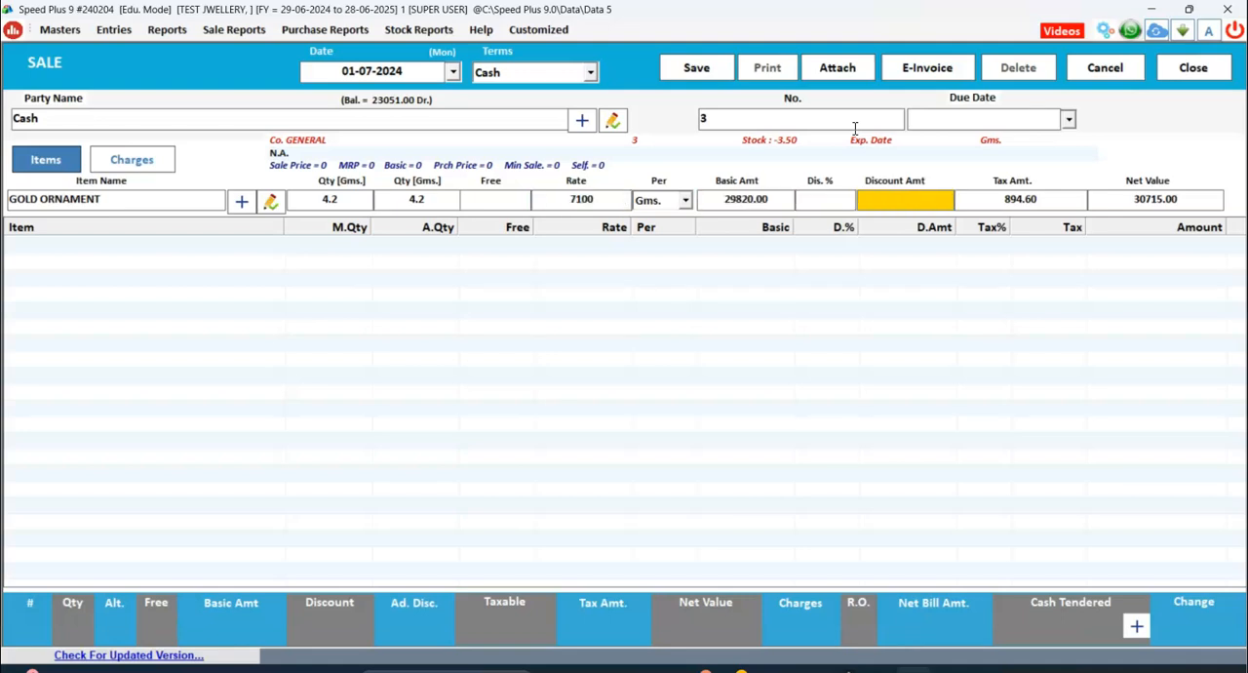
key("Return")
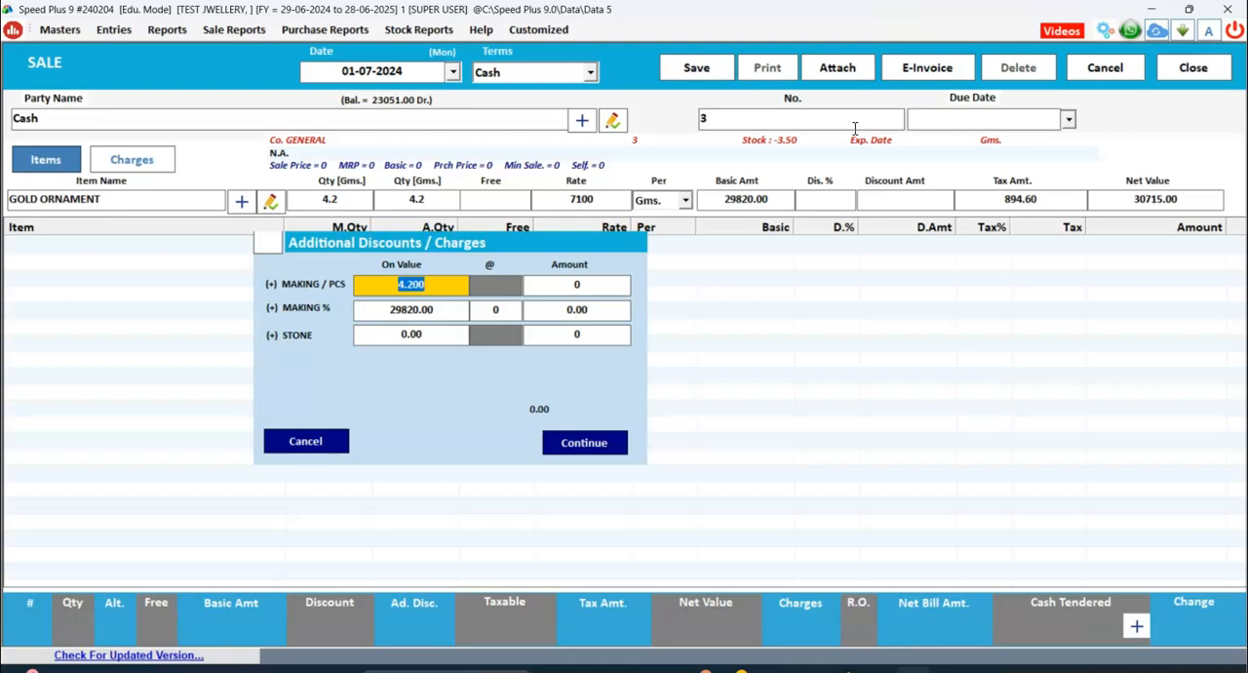
Leave the MAKING / PCS amount blank in the gold ornament's additional charges.
key("Return")
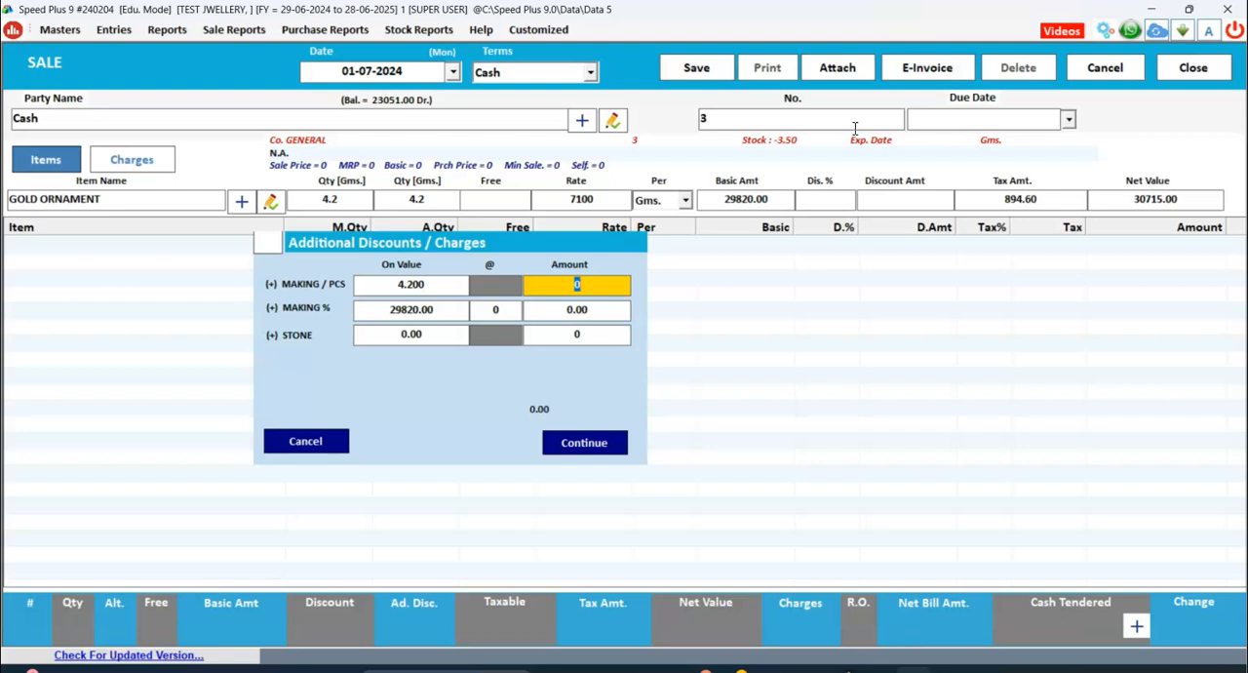
type("800")
key("BackSpace")
key("BackSpace")
key("BackSpace")
key("Return")
Set the gold ornament's MAKING % to 12 with no stone charge, and add the item to the sale.
key("Return")
type("10")
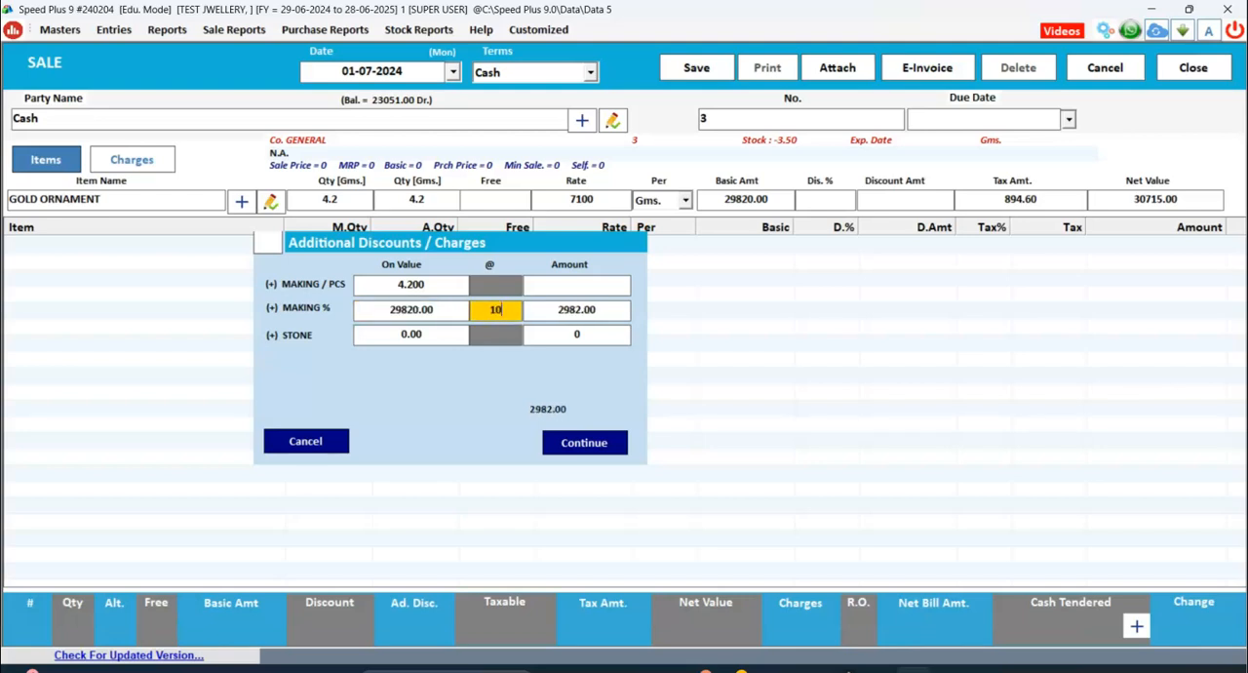
key("BackSpace")
type("2")
key("Return")
key("Return")
key("Return")
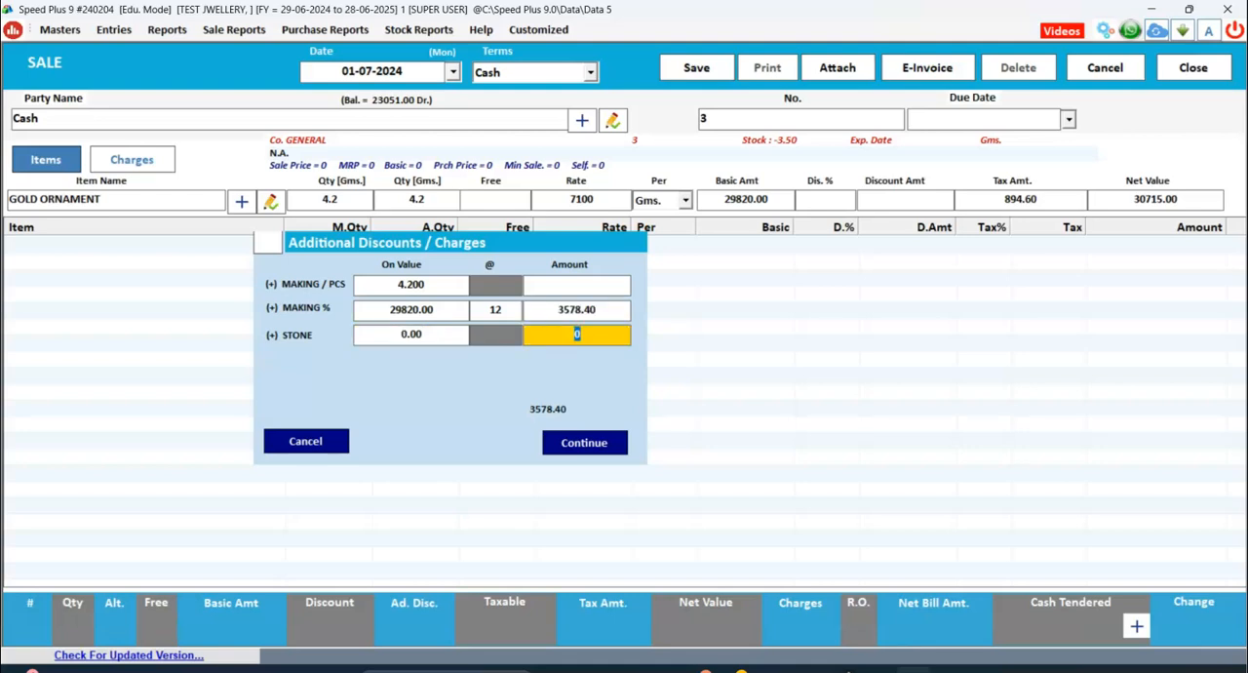
key("Return")
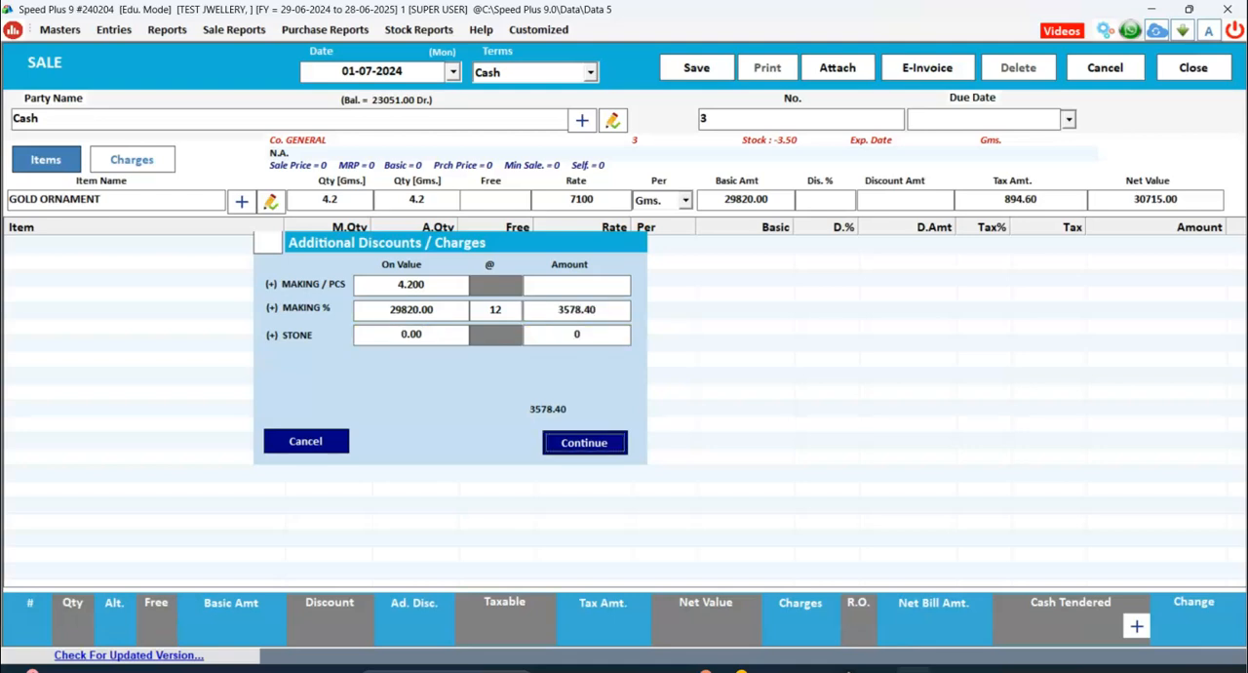
key("Return")
key("Return")
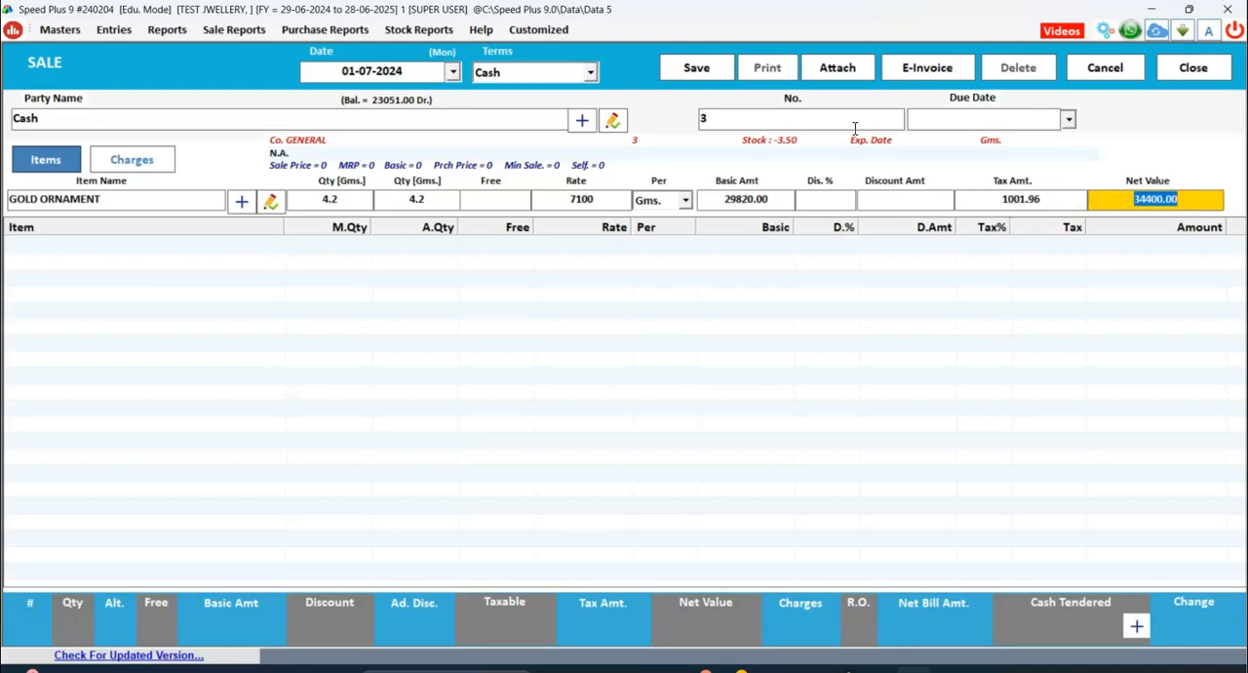
key("Return")
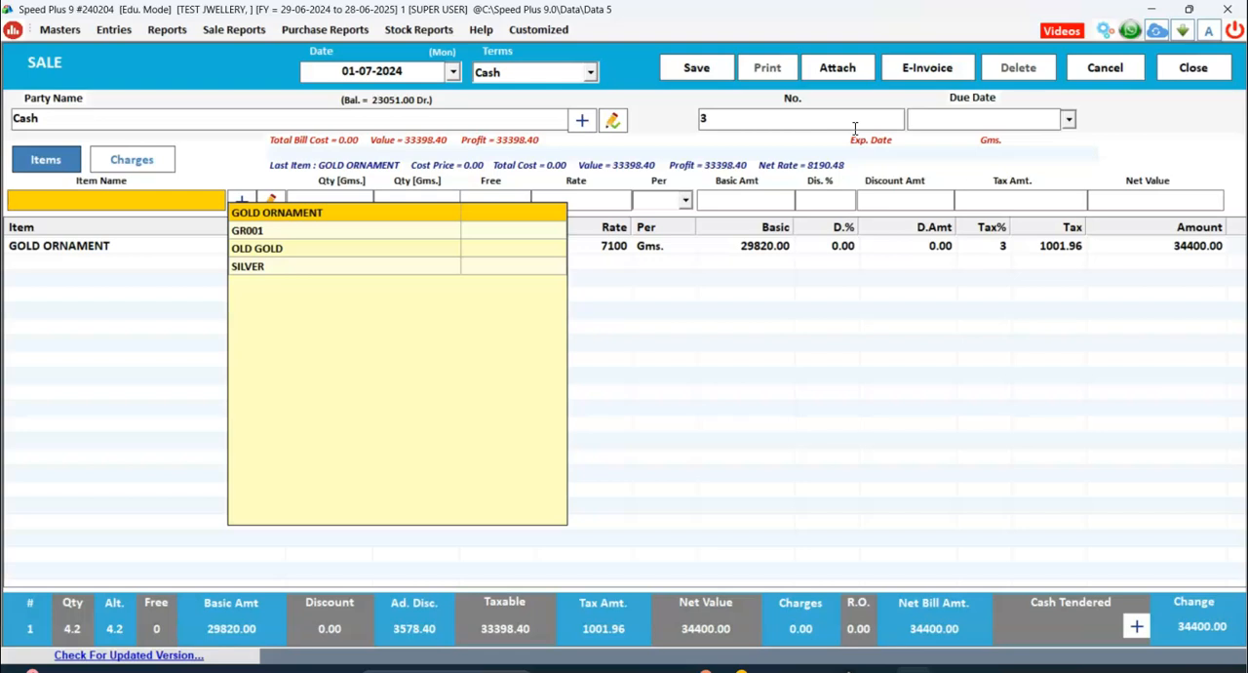
Select OLD GOLD as the second item with gross weight -2, beed blank and net weight -2.
key("Down")
key("Down")
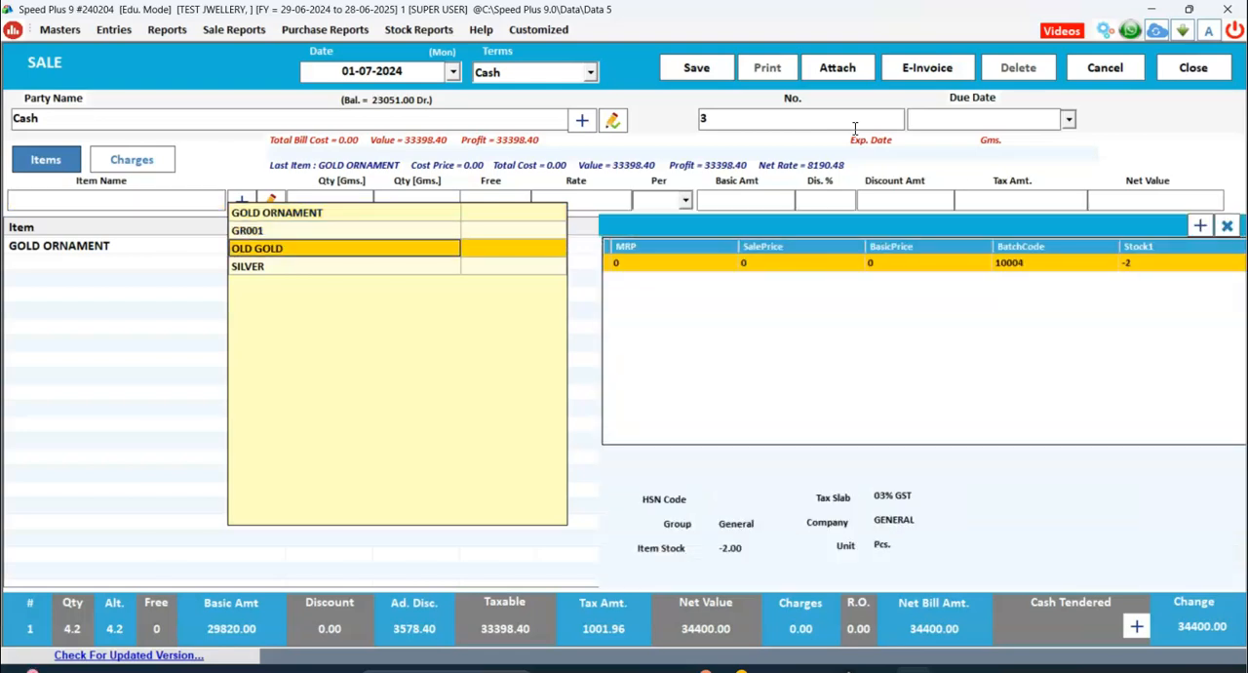
key("Return")
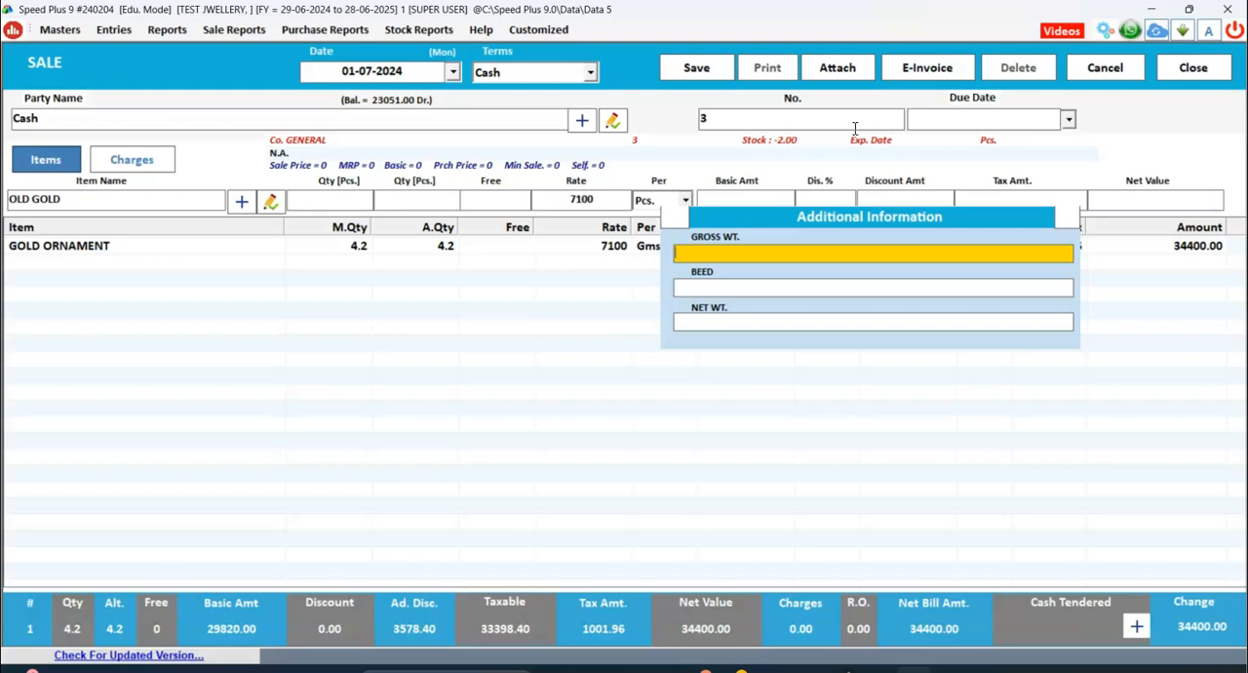
type("2")
key("BackSpace")
type("-2")
key("Return")
key("Return")
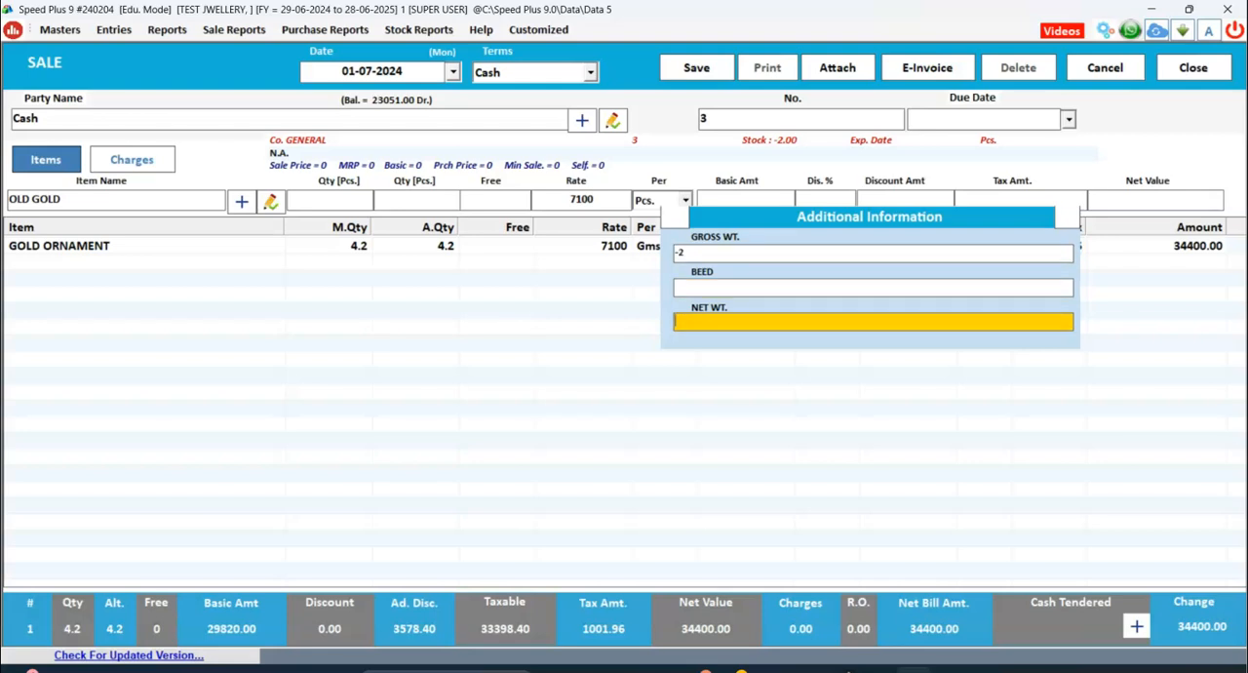
type("-2")
Accept quantity -2 and rate 7100 for the old gold with no free quantity and no discount.
key("Return")
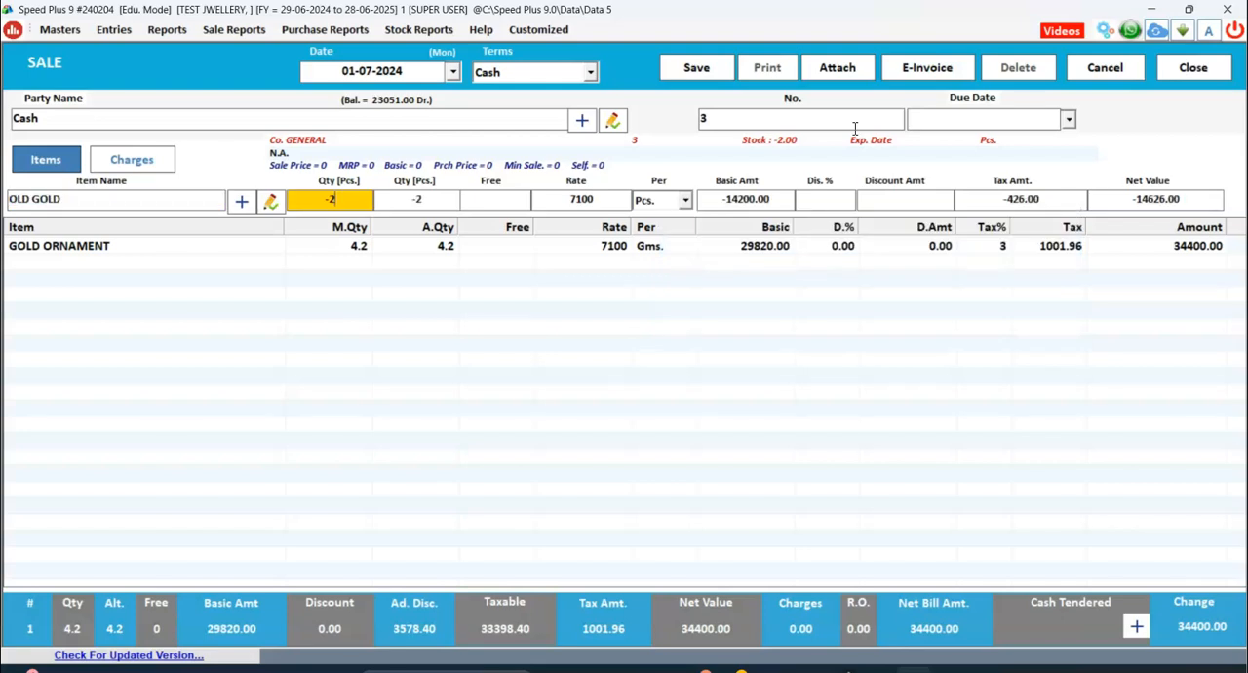
key("Return")
key("Return")
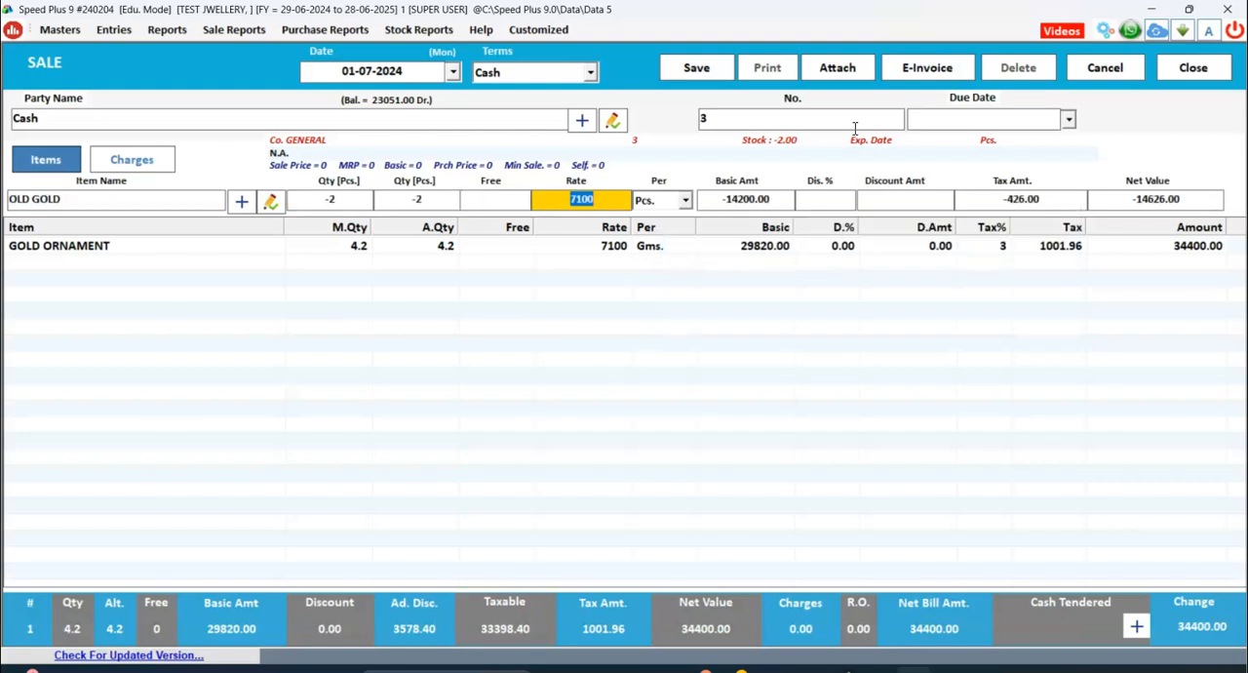
key("Return")
key("Return")
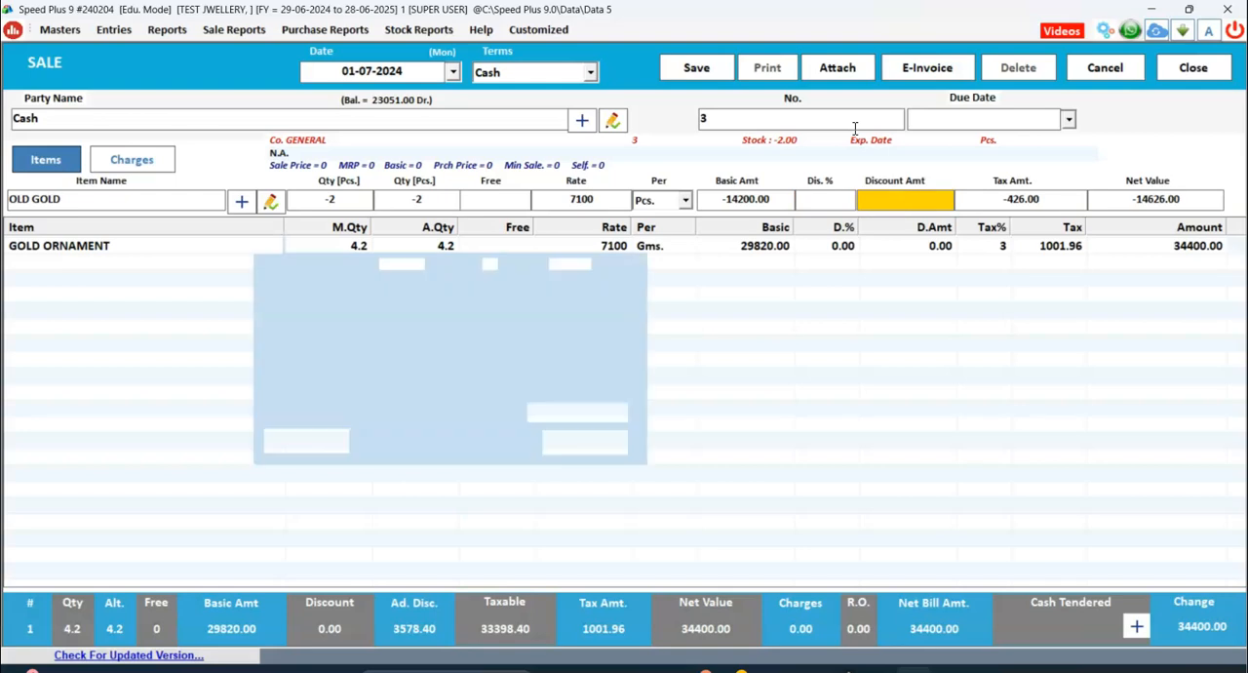
Clear the MAKING % rate from the old gold's additional charges and add the item to the sale.
key("Return")
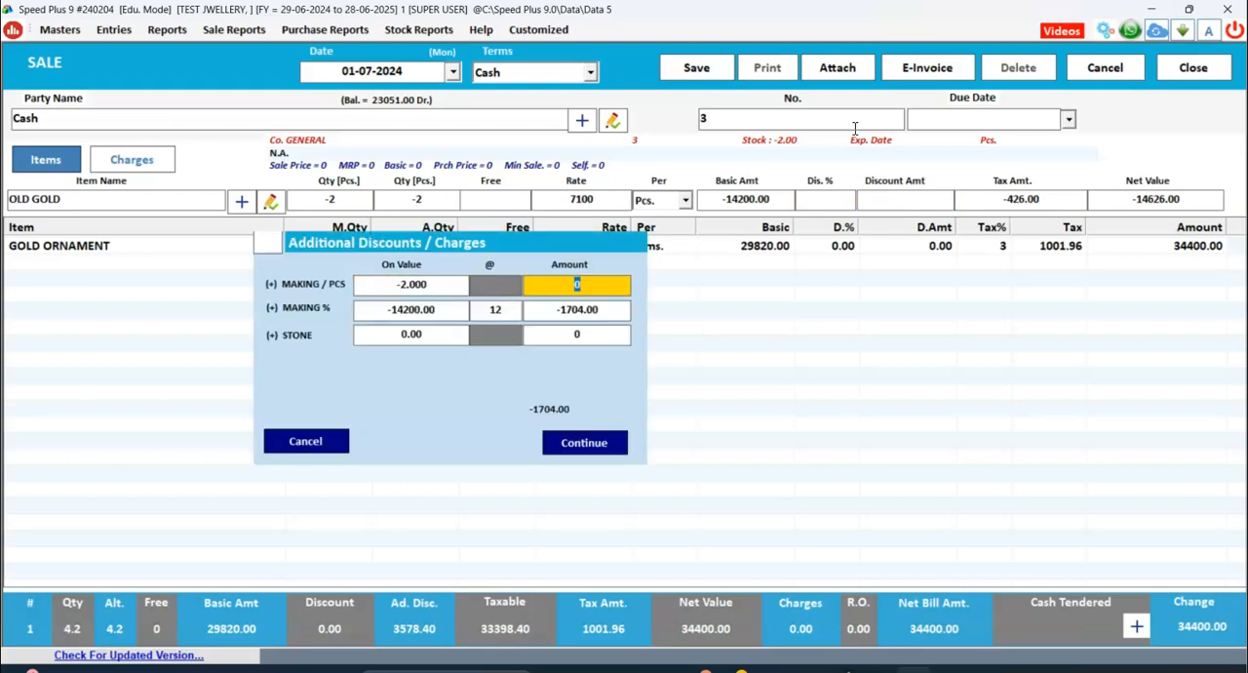
key("Return")
key("Return")
key("BackSpace")
key("Return")
key("Return")
key("Return")
key("Return")
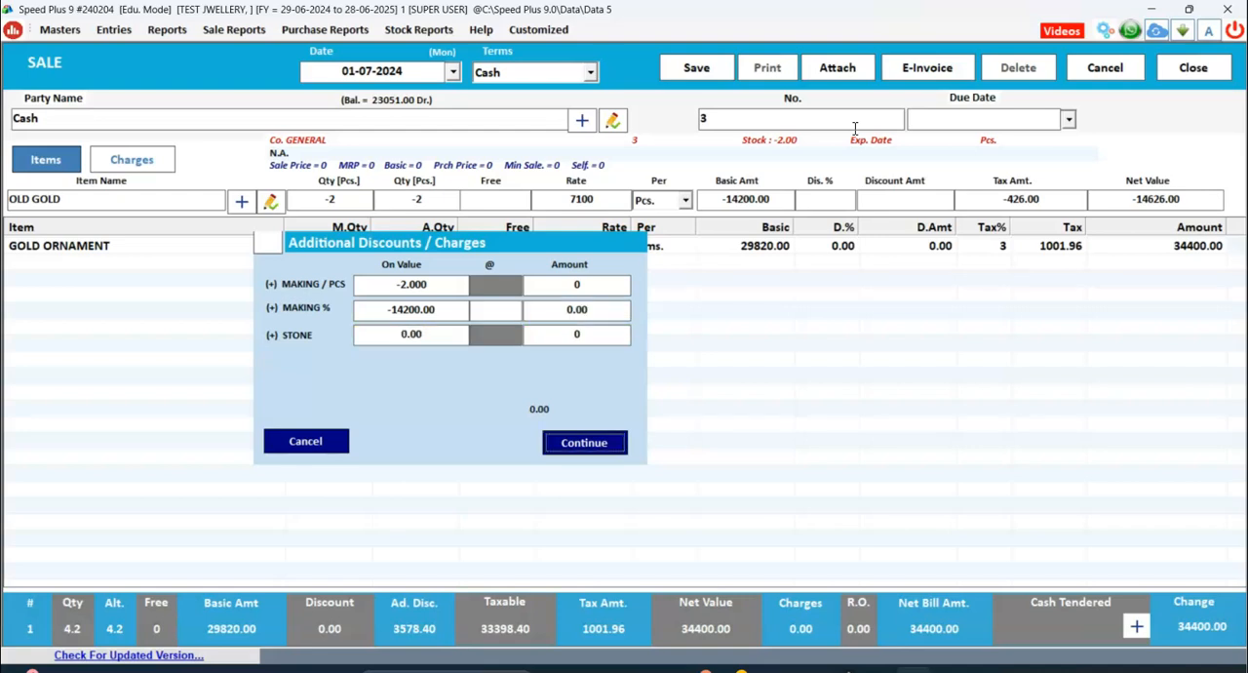
key("Return")
key("Return")
key("Return")
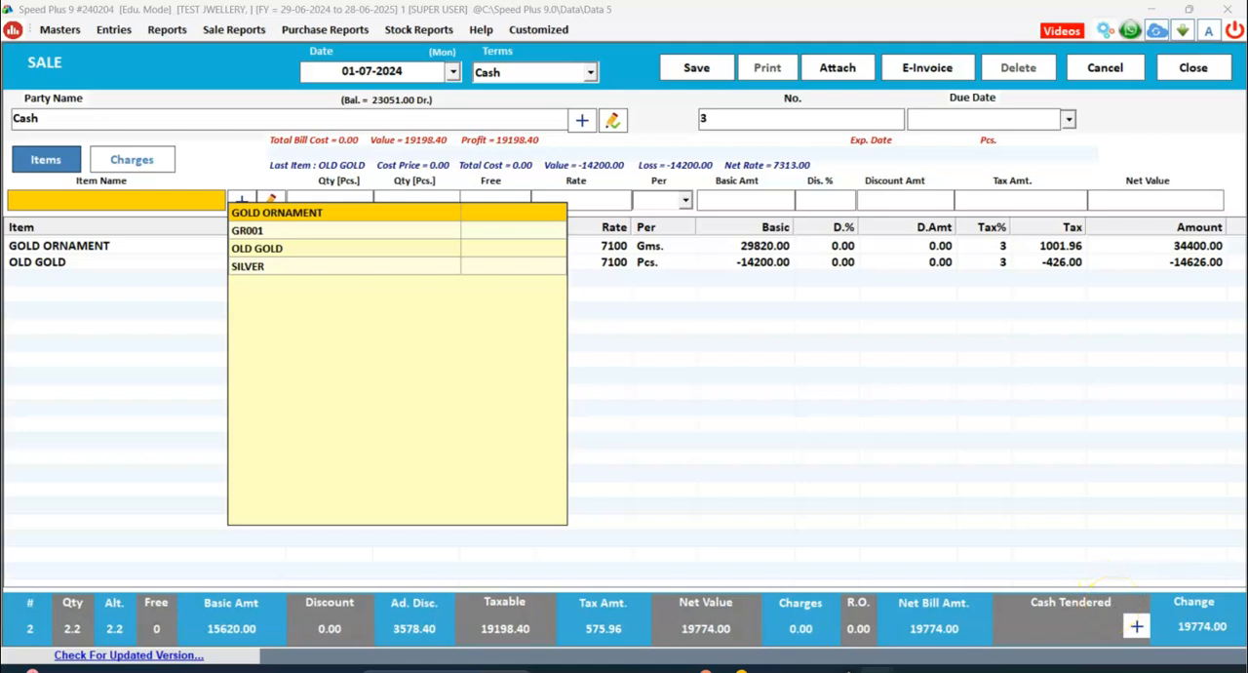
Open the payment options of the sale and assign the full bill amount to e-Wallet.
left_click(1131, 624)
left_click(1131, 627)
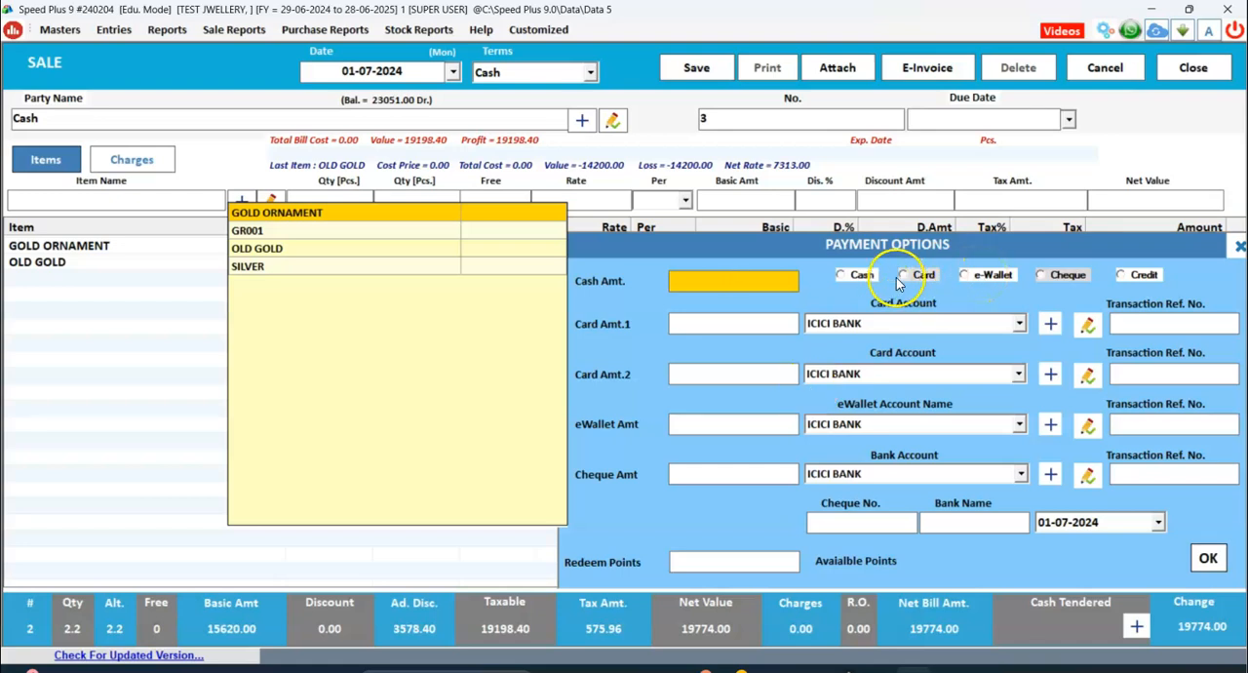
left_click(984, 275)
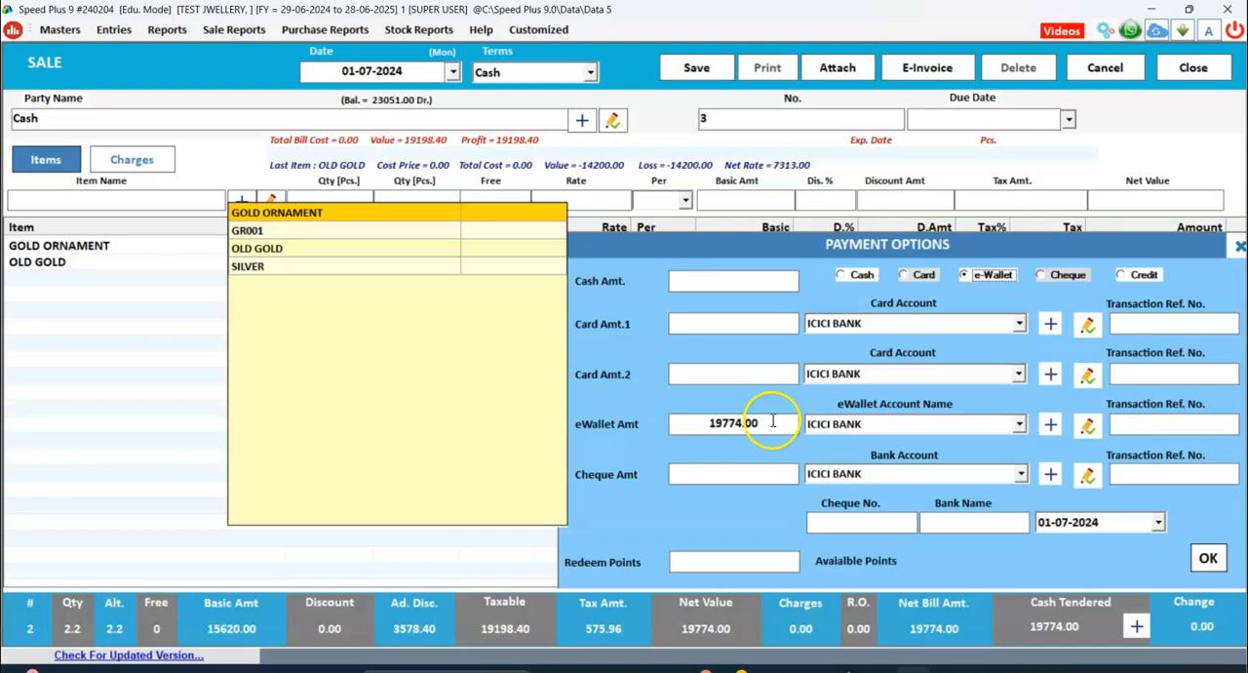
Split the sale's payment into an e-Wallet amount of 9774 and a cash amount of 10000, and accept the payment options.
left_click(769, 423)
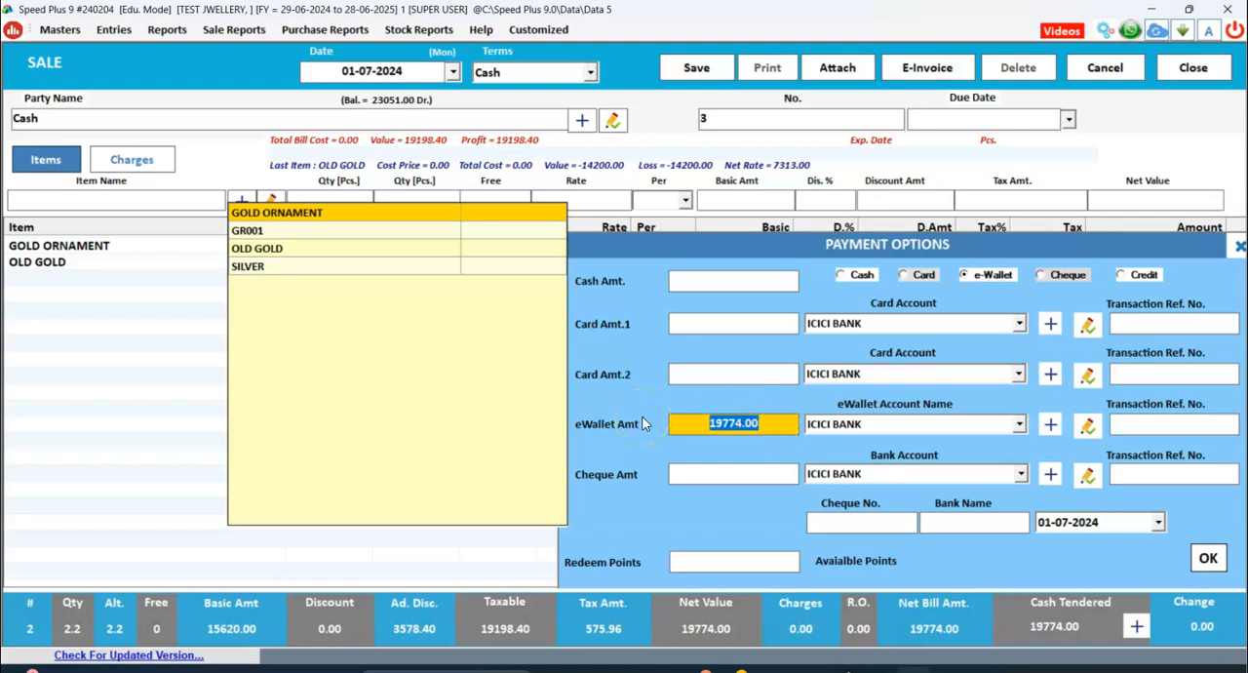
type("97")
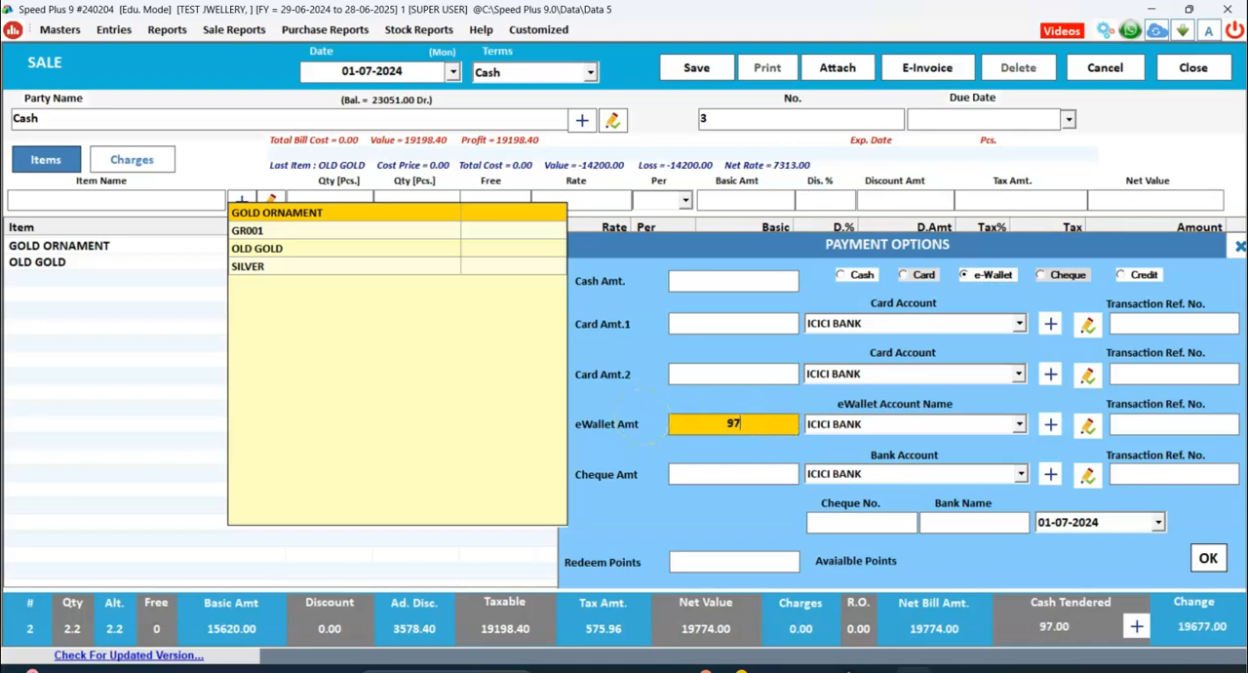
type("74")
left_click(715, 278)
type("10000")
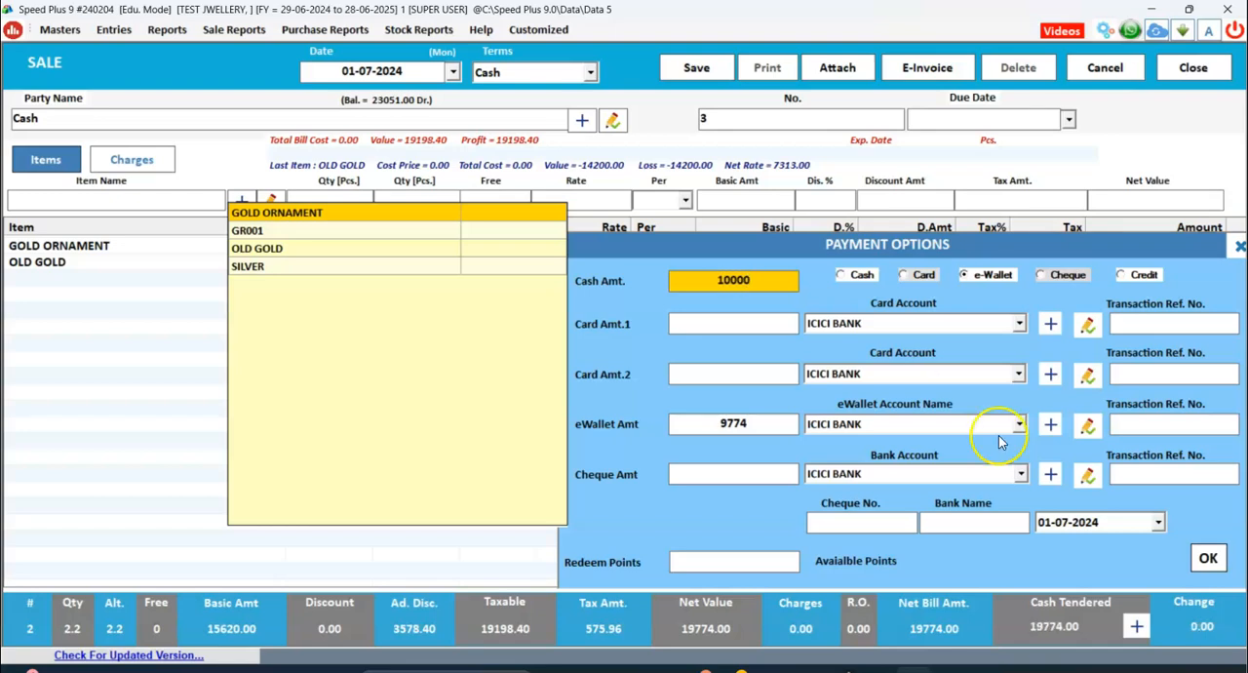
left_click(1206, 558)
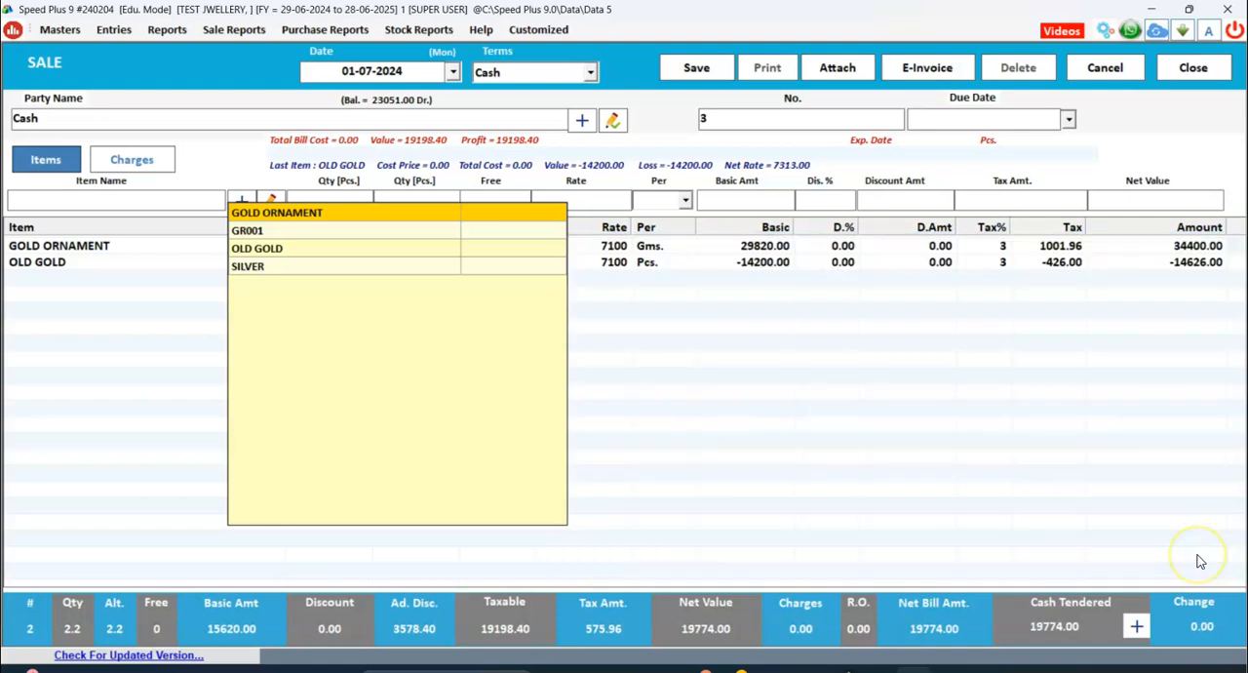
Save the cash sale, accept the offer to print the bill and close the print options.
left_click(719, 70)
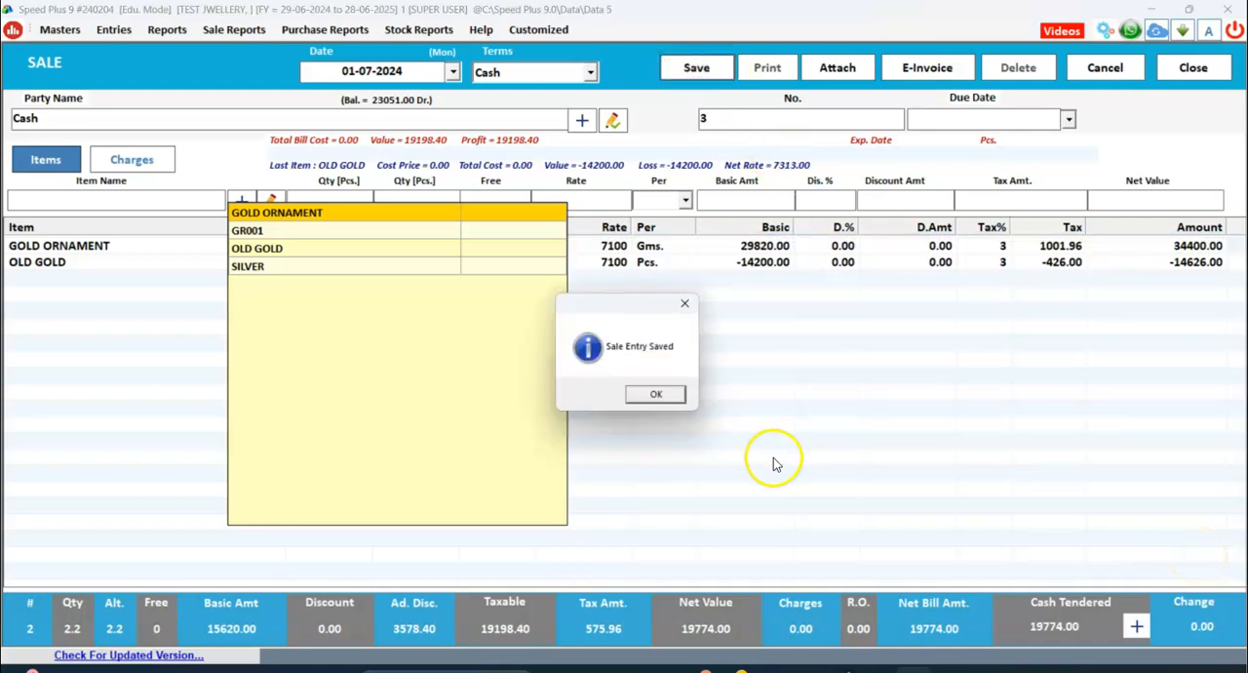
left_click(651, 393)
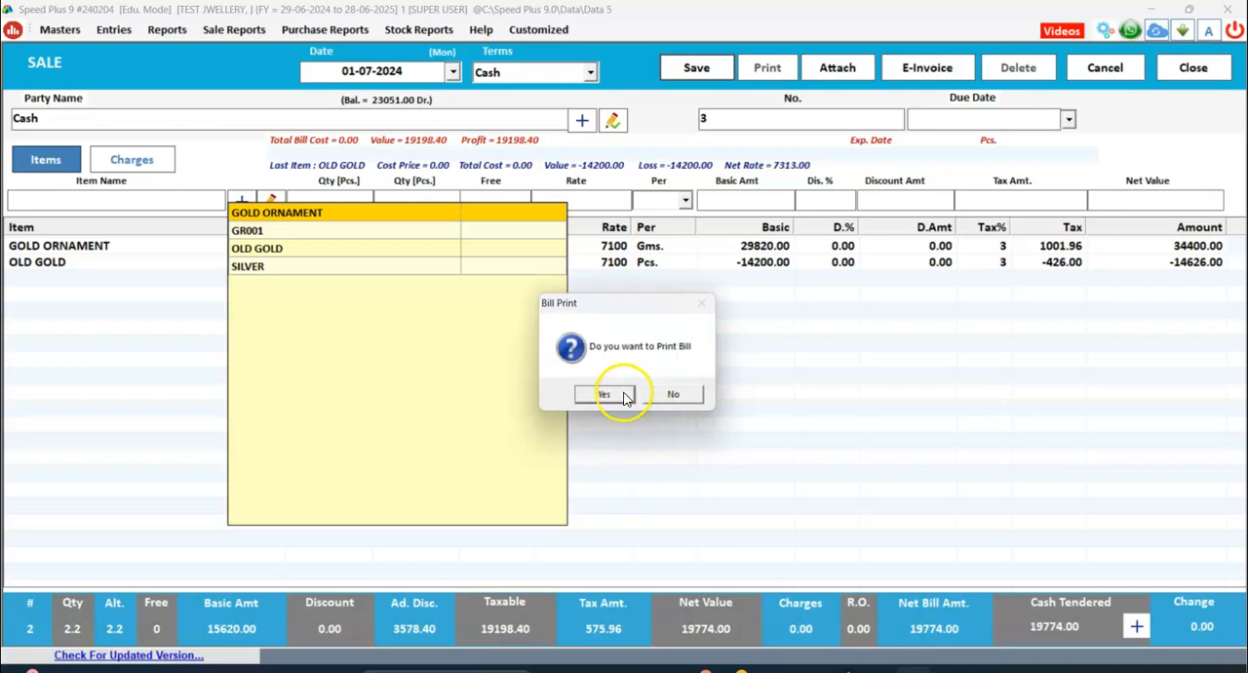
left_click(612, 393)
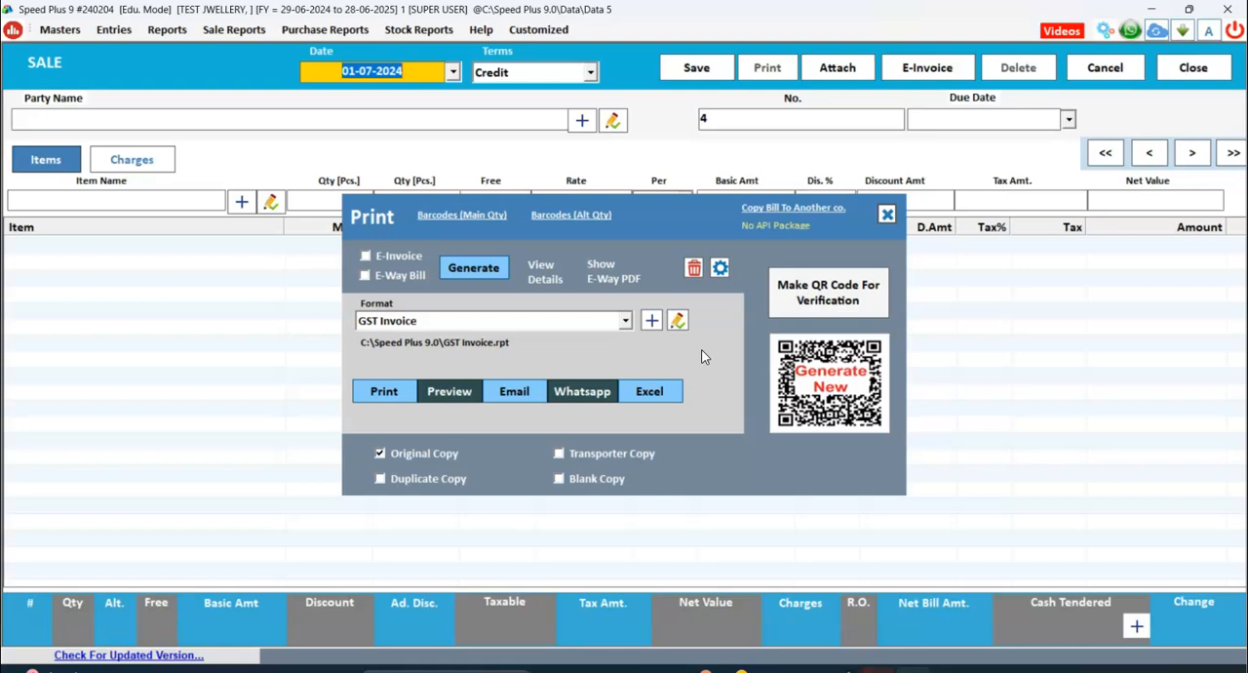
left_click(886, 213)
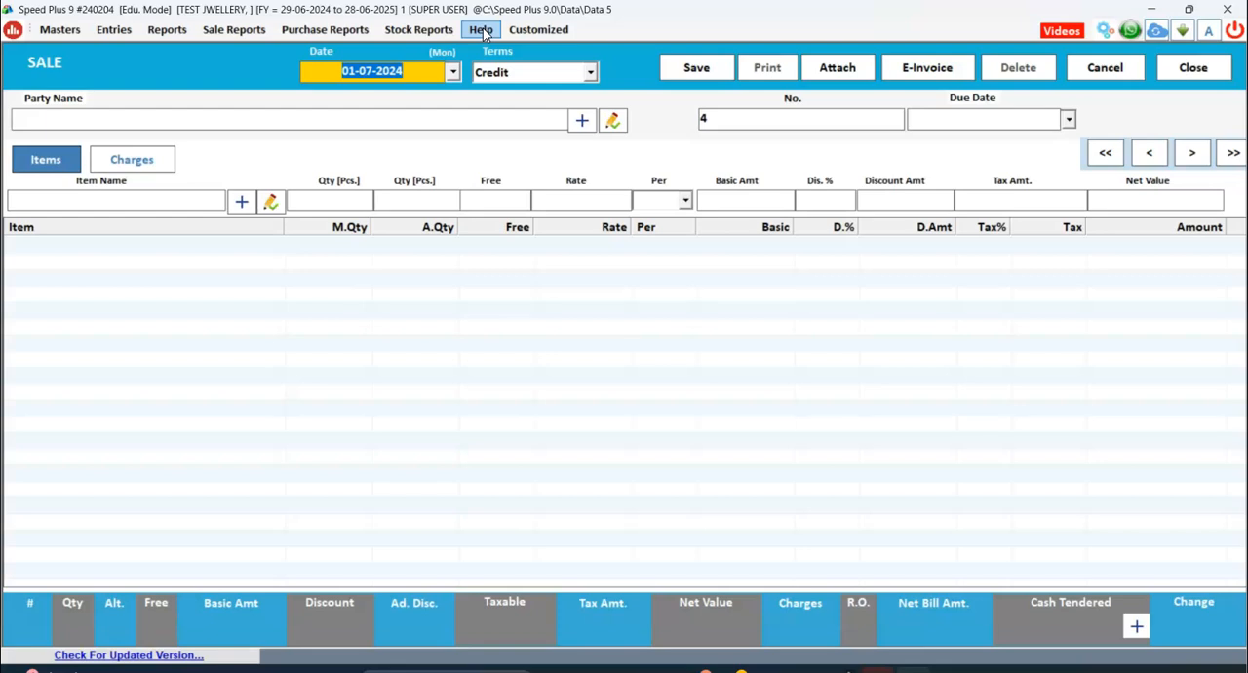
left_click(838, 403)
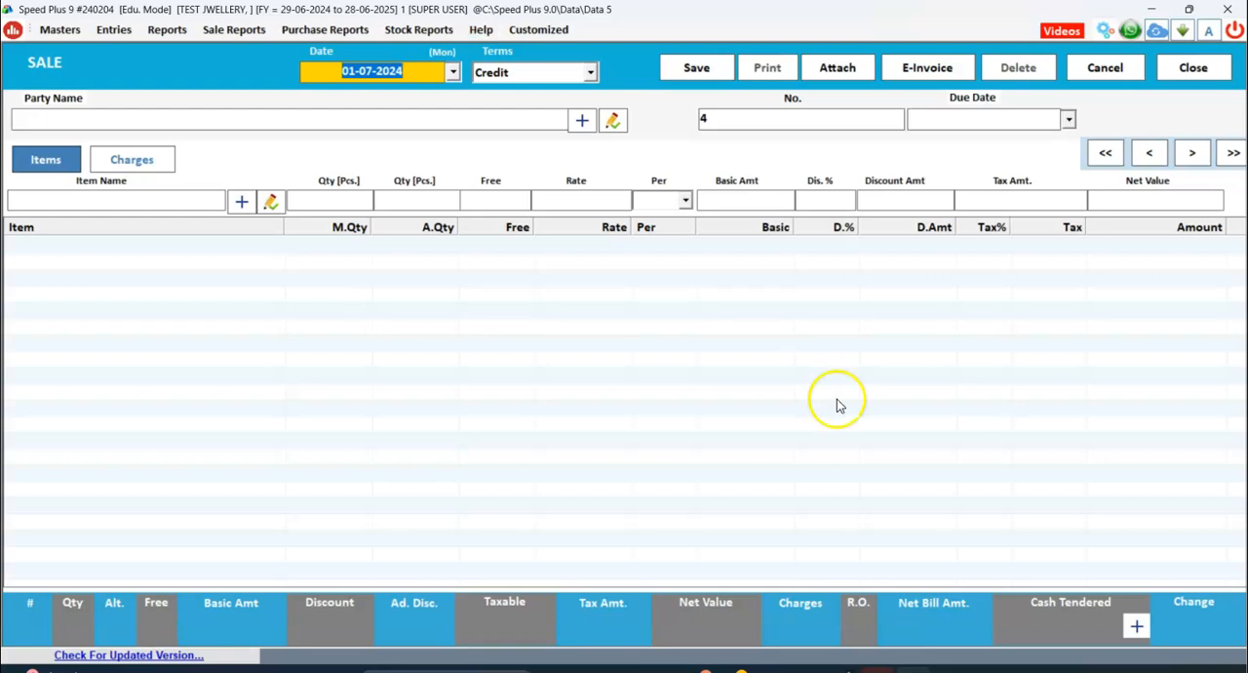
Examine the redeem points and credit choices in the payment options of the blank sale, and close them.
left_click(1134, 624)
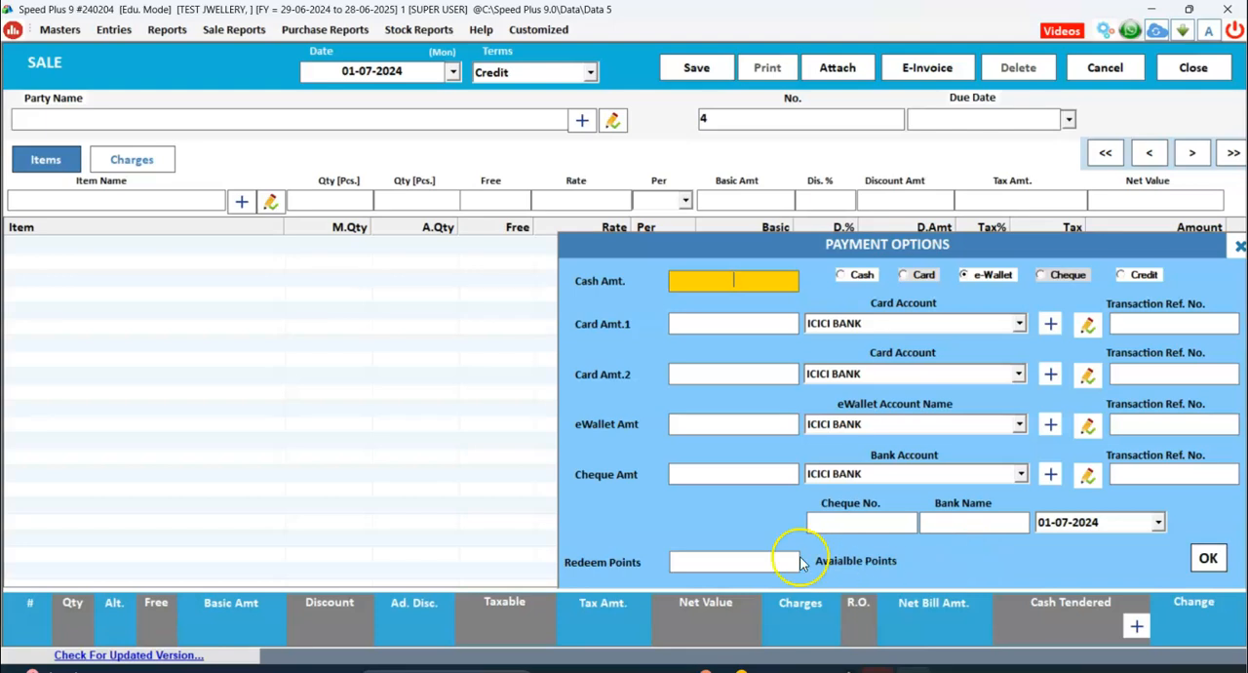
left_click(749, 563)
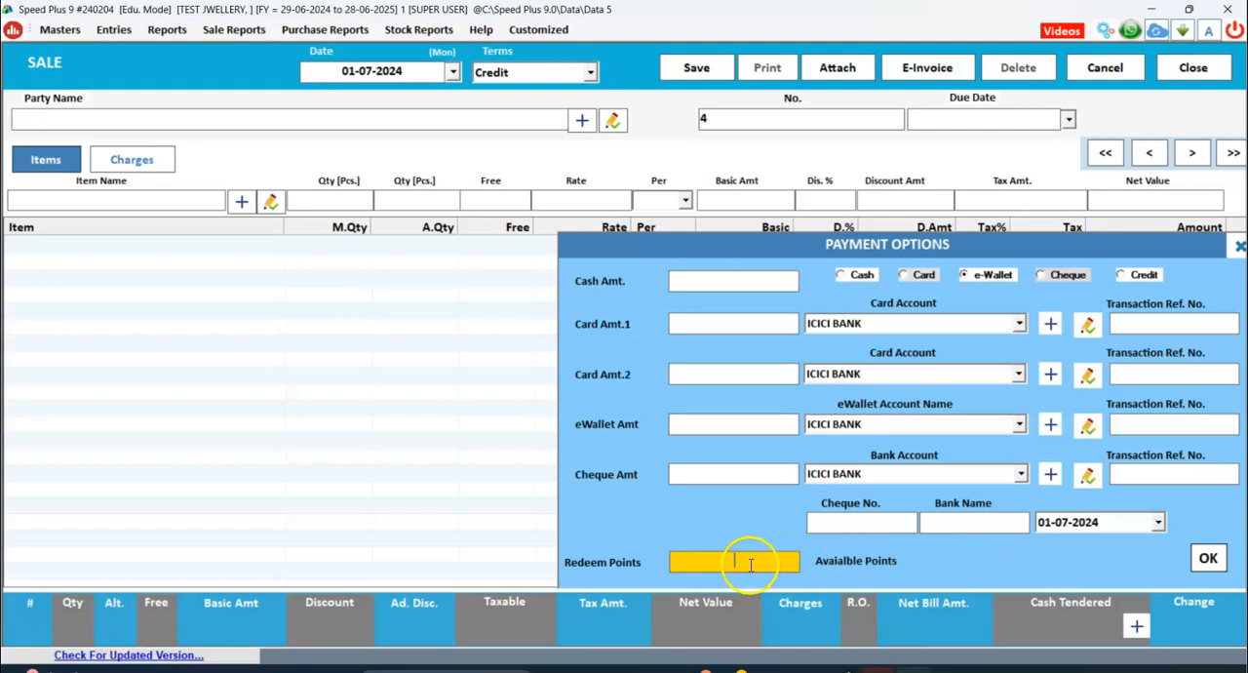
left_click(419, 525)
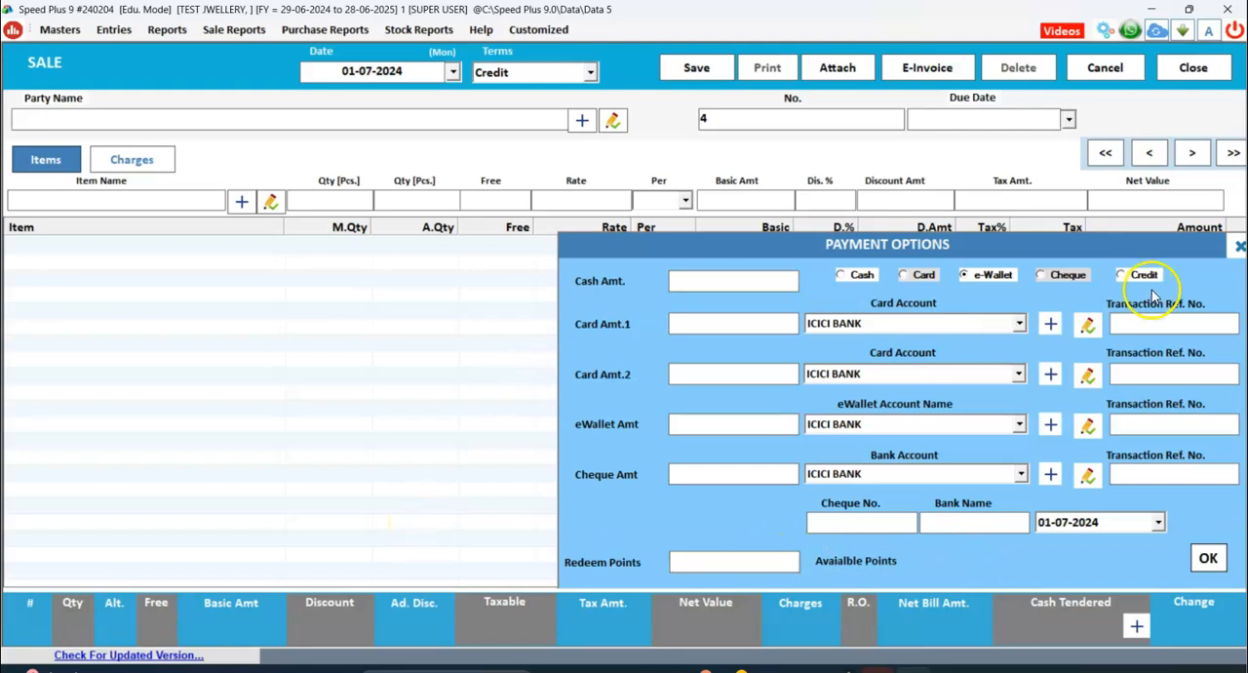
left_click(1237, 247)
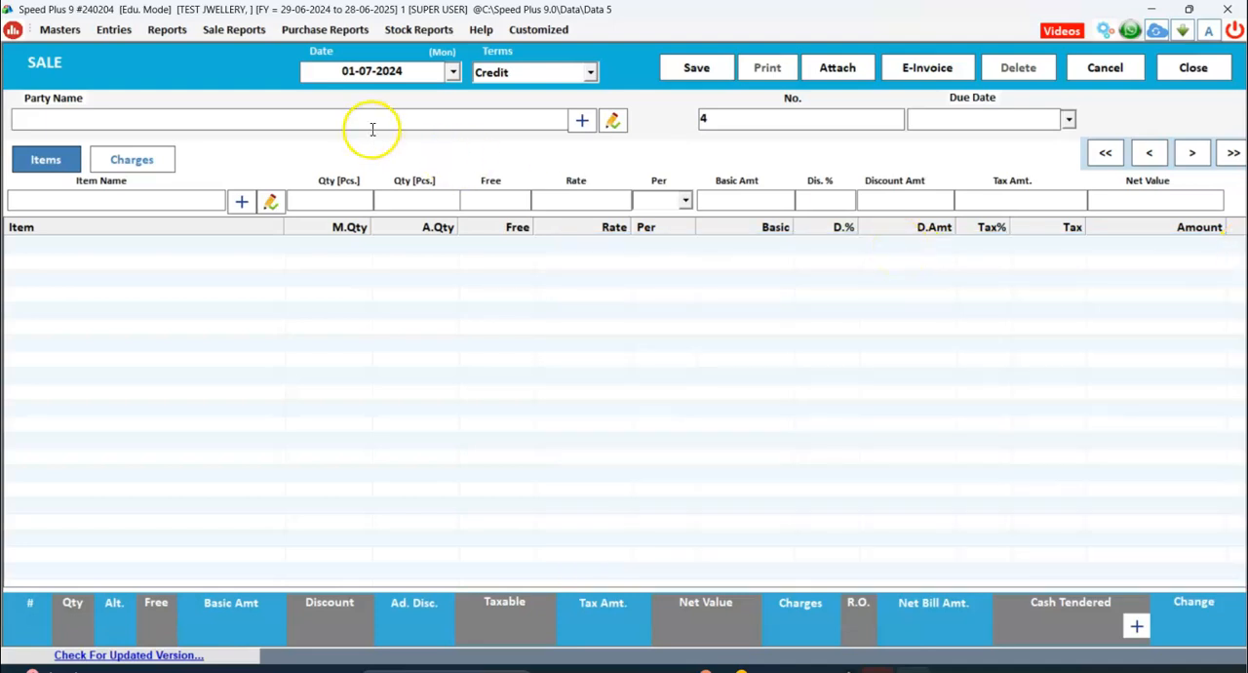
Choose ICICI BANK as the party of the new credit sale and leave the due date blank.
left_click(513, 120)
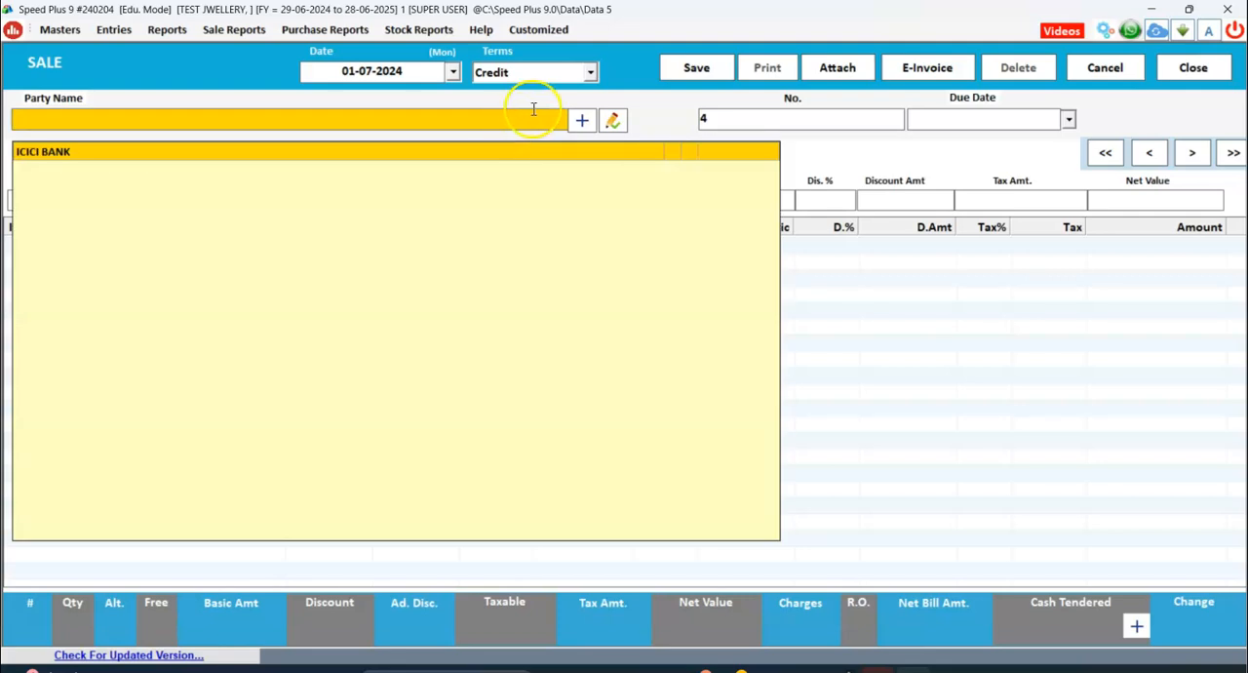
key("Down")
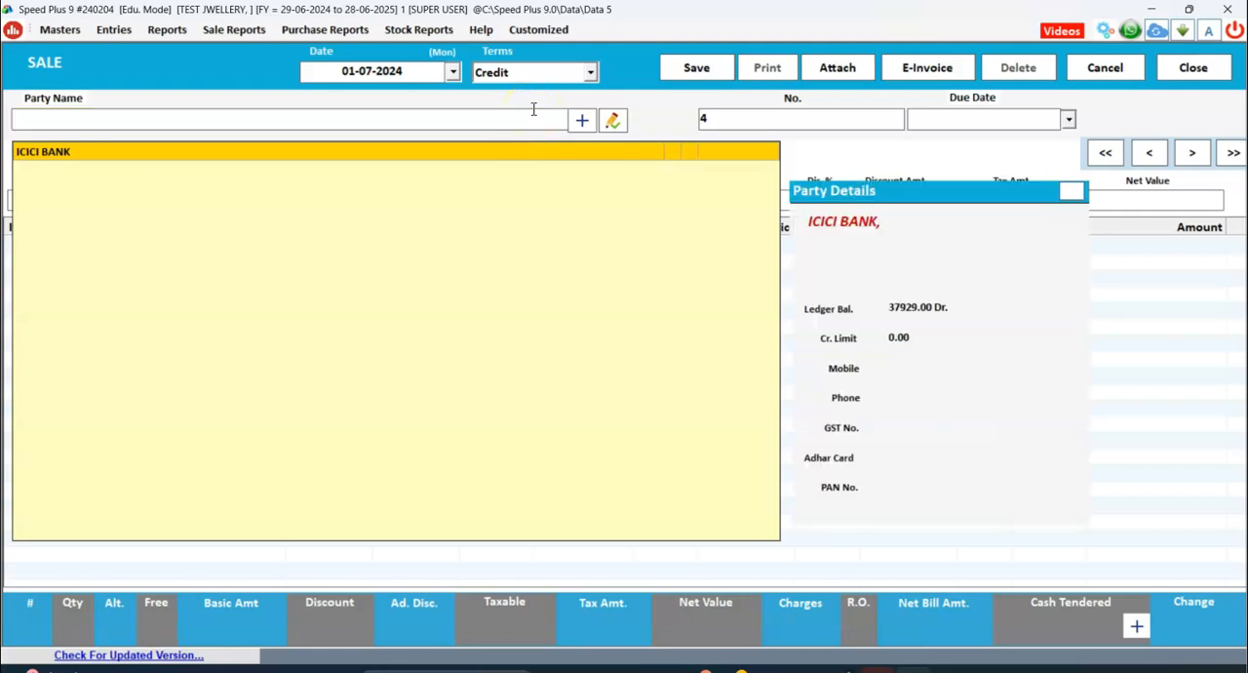
key("Return")
key("Return")
key("Return")
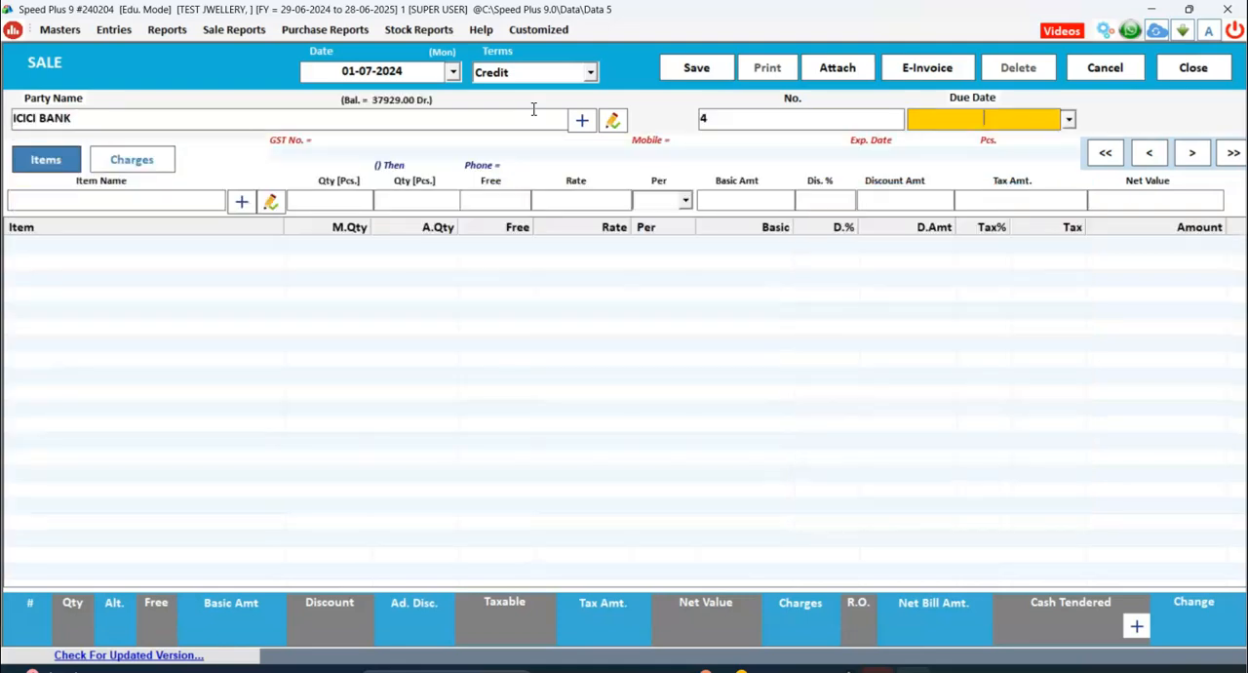
key("Return")
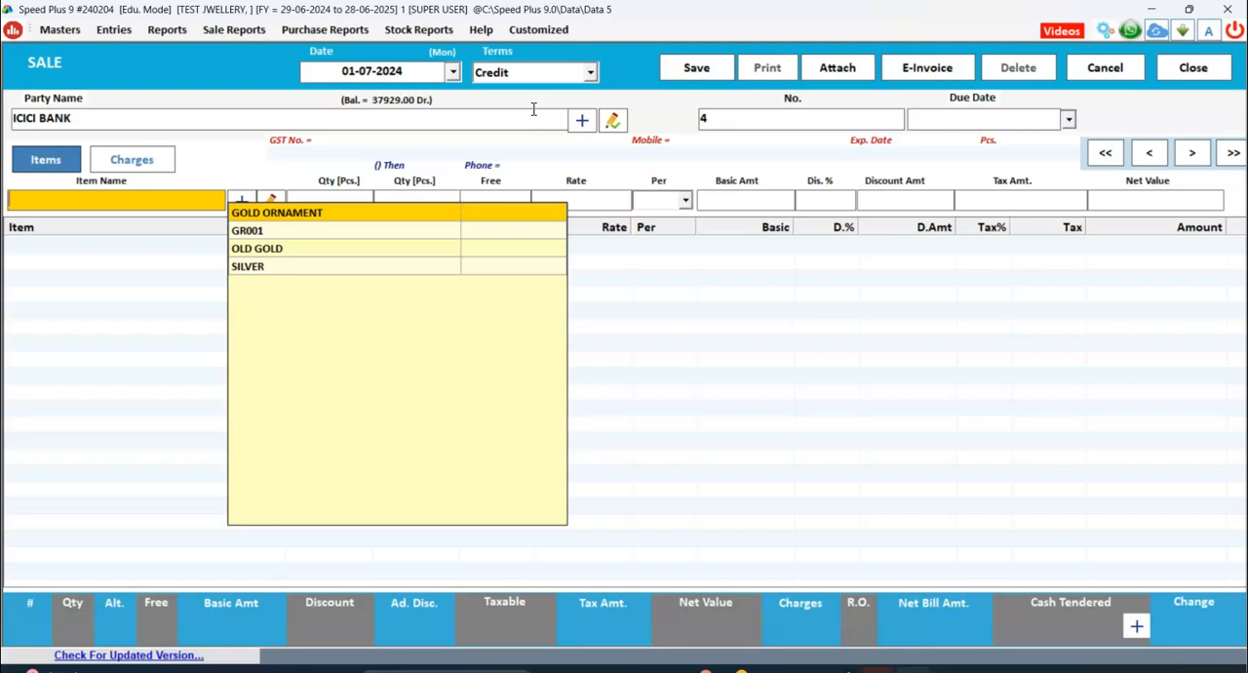
Select GR001 as the sale item and accept gross weight 6, beed 1 and net weight 5.
key("Down")
key("Down")
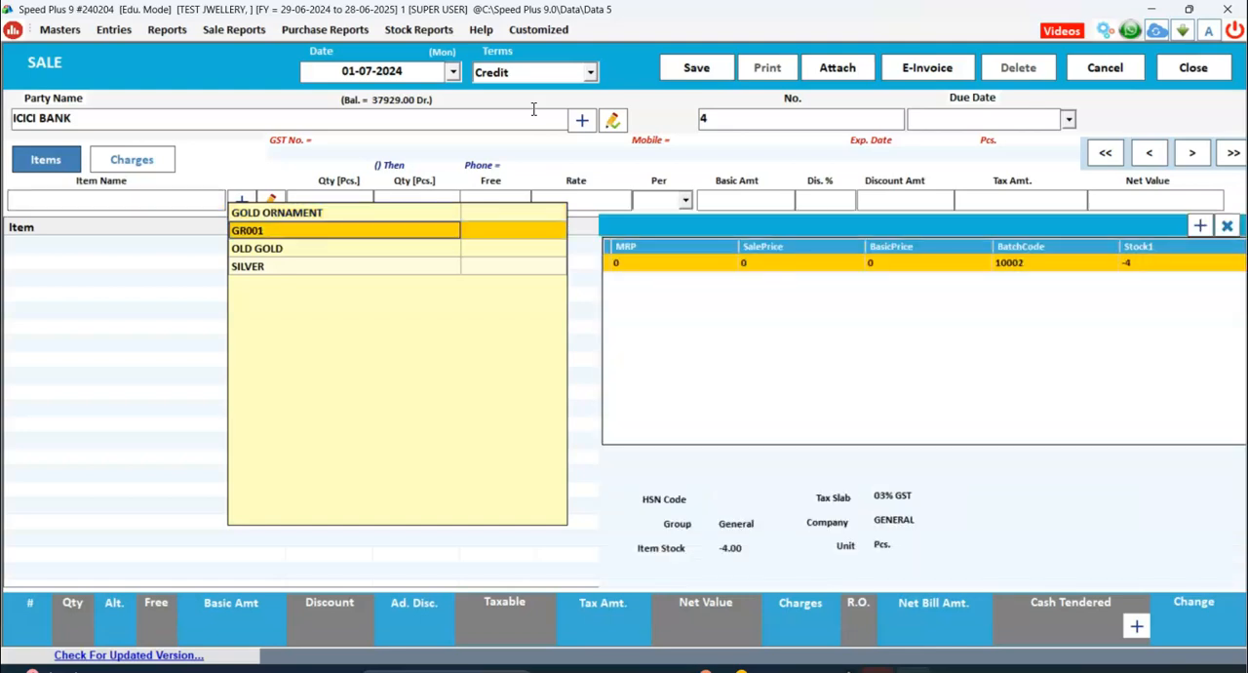
key("Return")
key("Return")
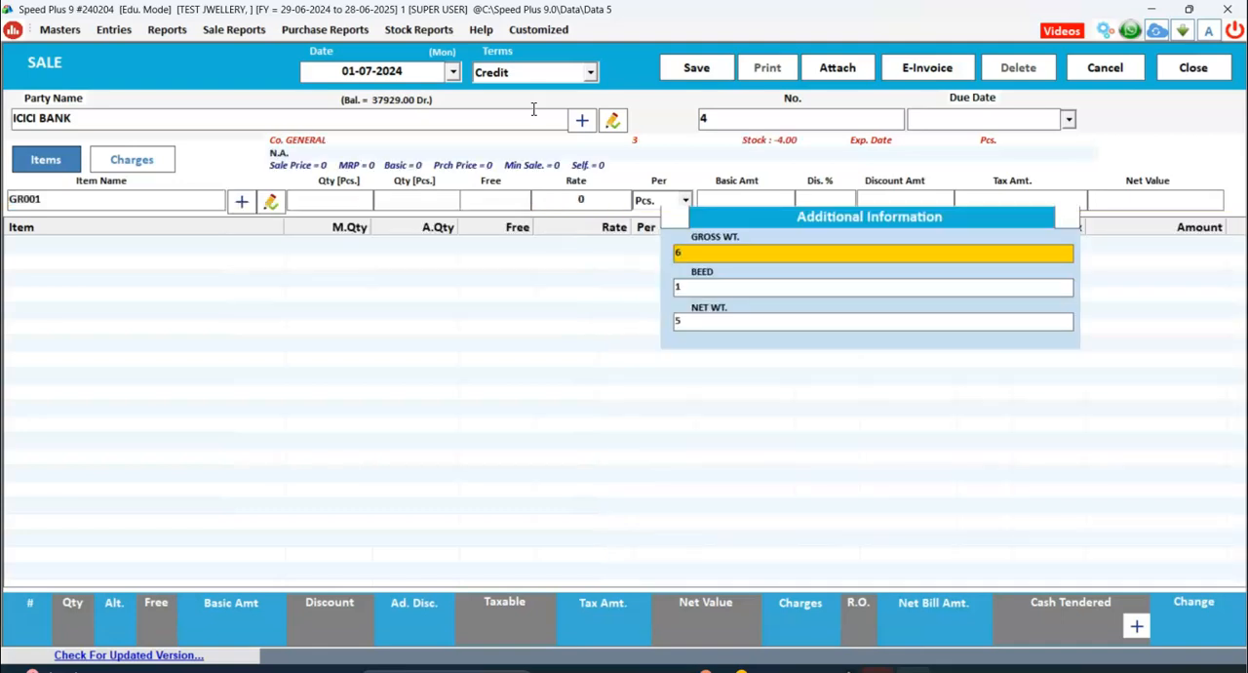
Accept quantity 5 for GR001, set its rate to 7100 and leave free quantity and discount blank.
key("Return")
key("Return")
key("Return")
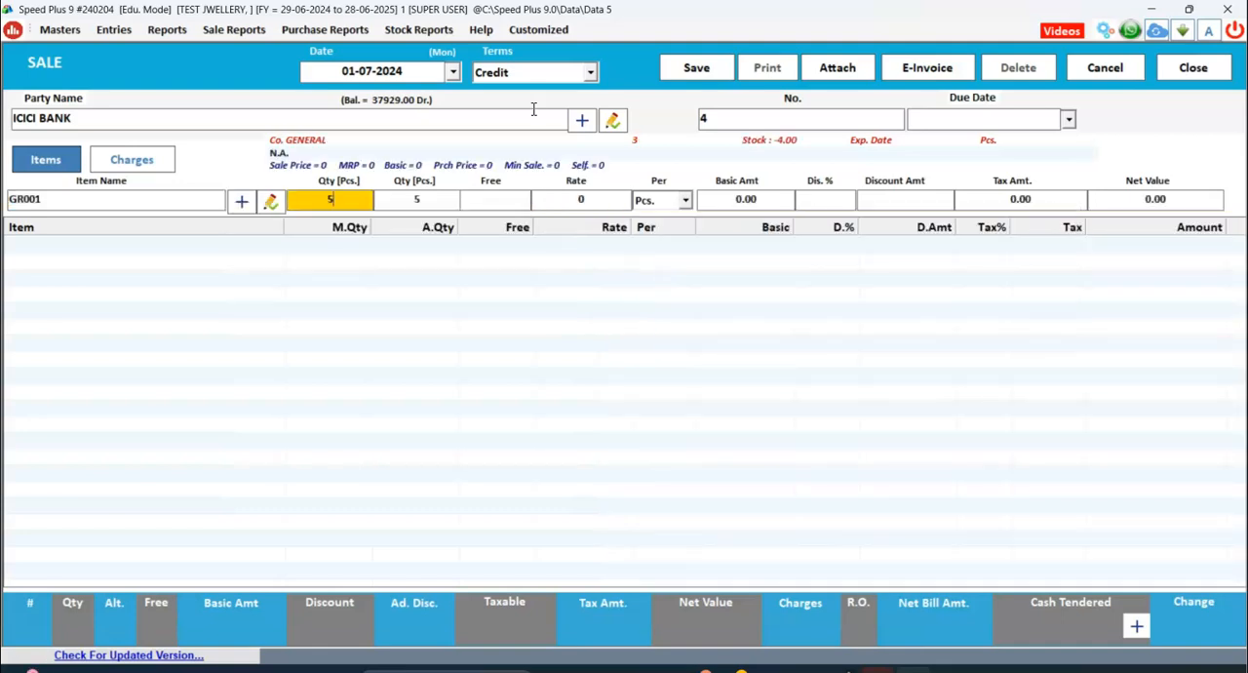
key("Return")
key("Return")
type("7200")
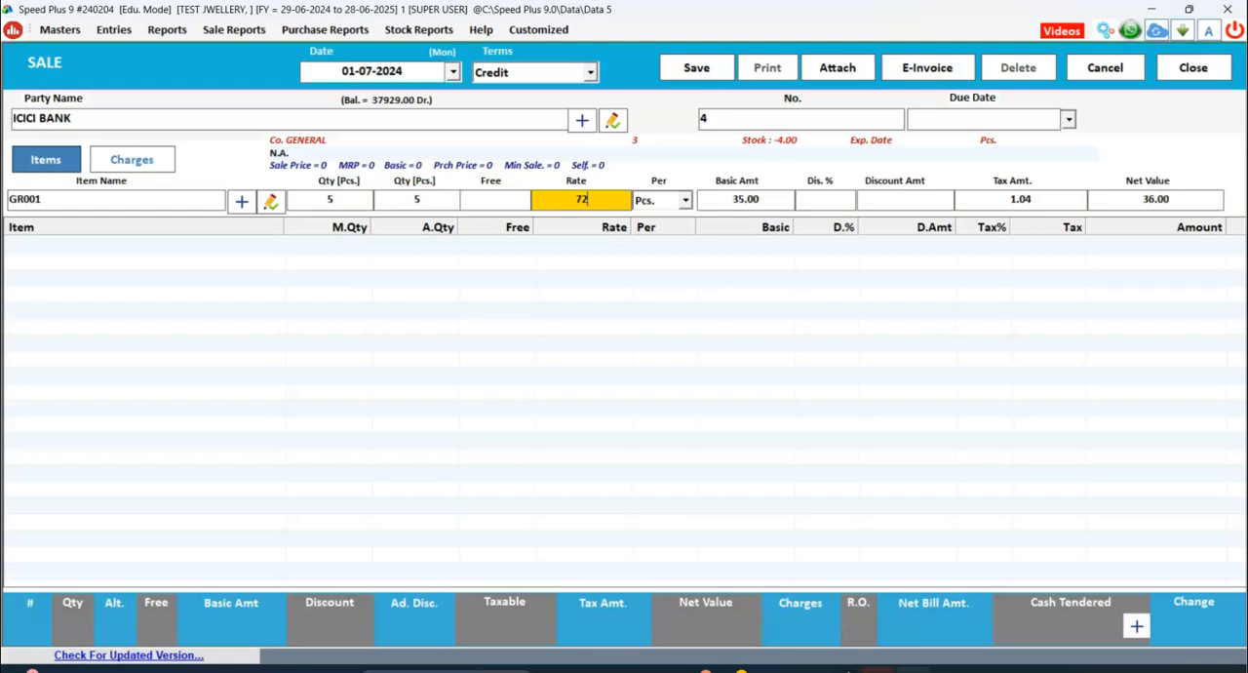
key("BackSpace")
key("BackSpace")
key("BackSpace")
type("100")
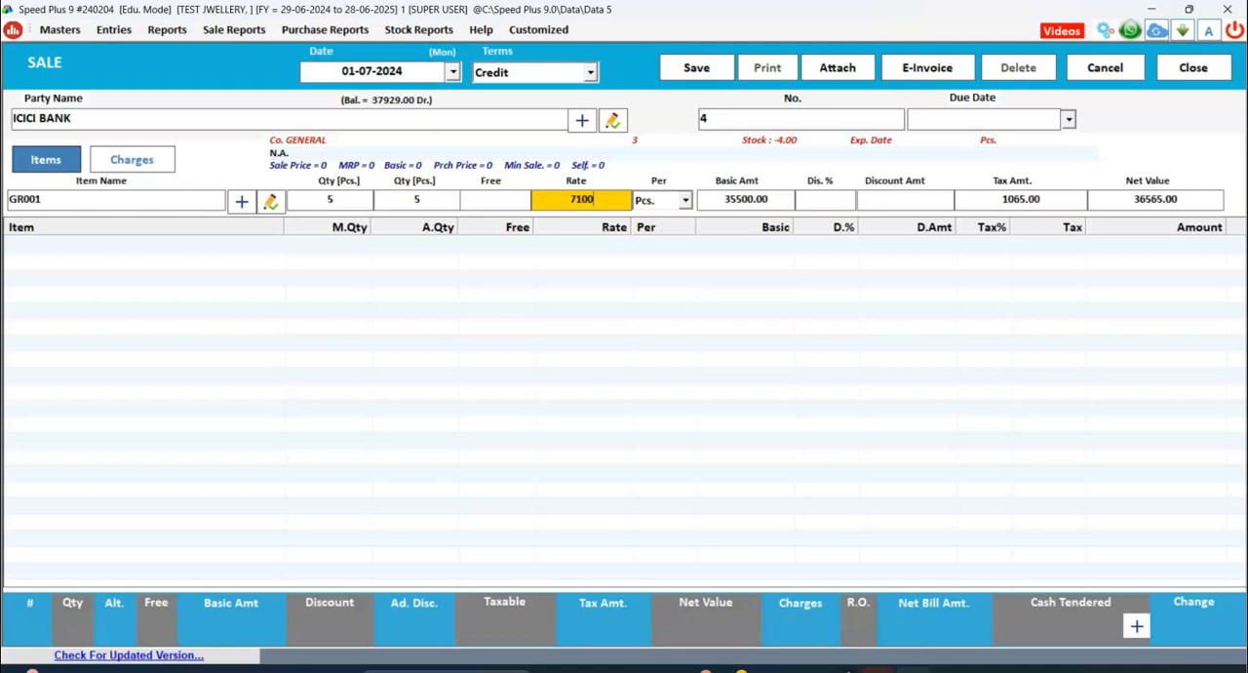
key("Return")
key("Return")
Set GR001's MAKING % rate to 5 in the additional charges and add the item to the sale.
key("Return")
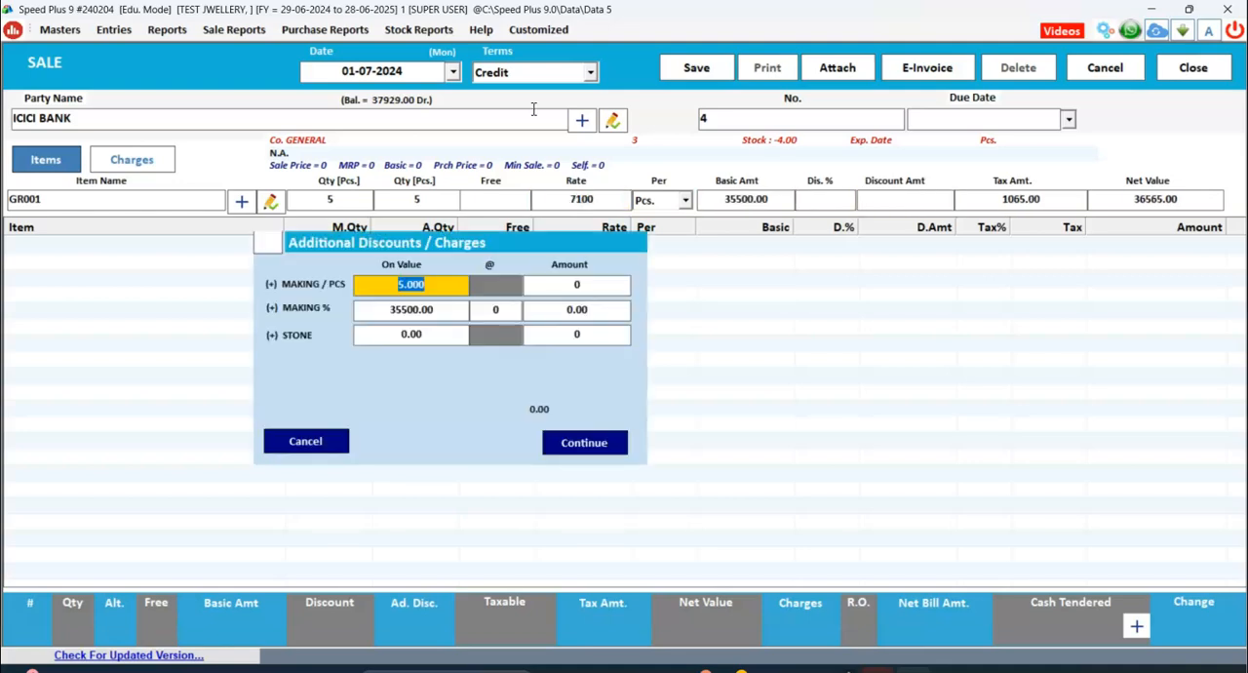
key("Return")
key("Return")
key("Return")
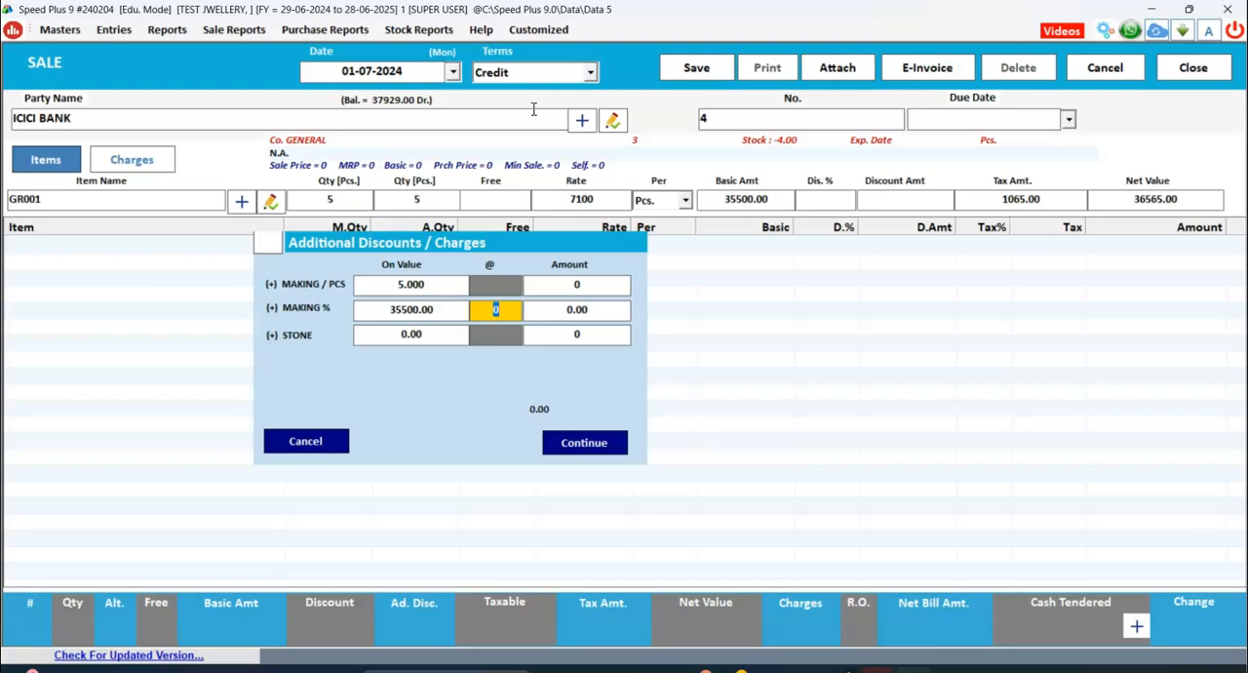
type("5")
key("Return")
key("Return")
key("Return")
key("Return")
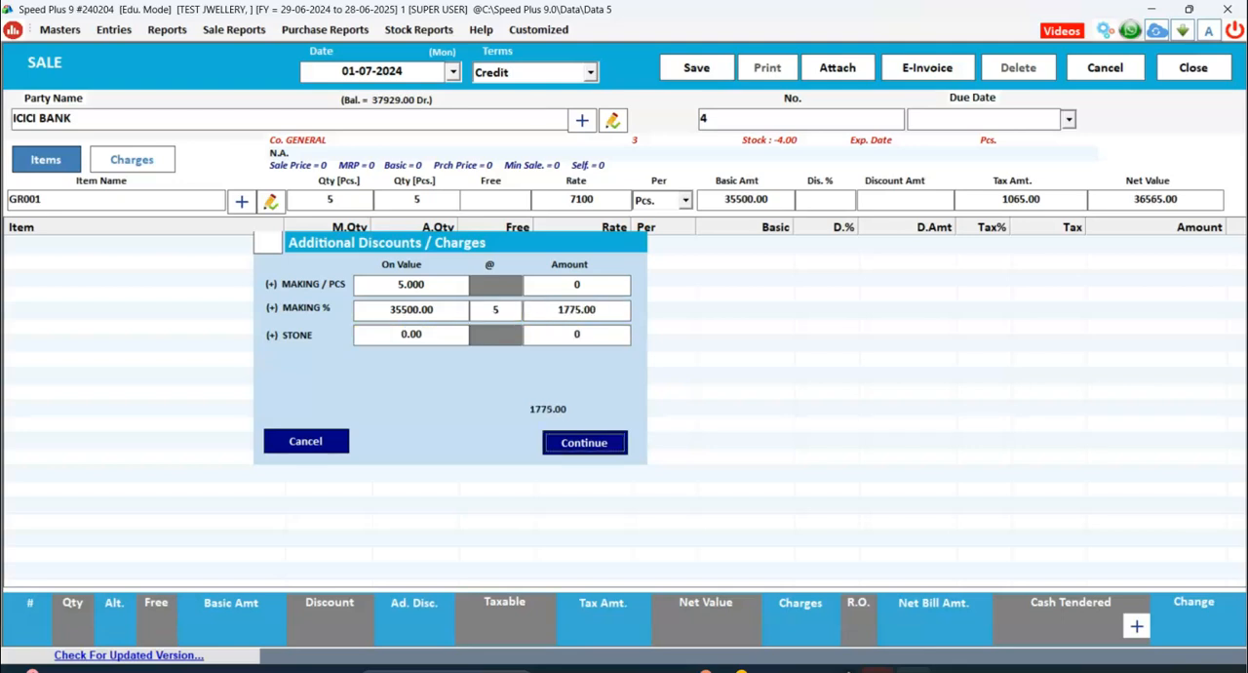
key("Return")
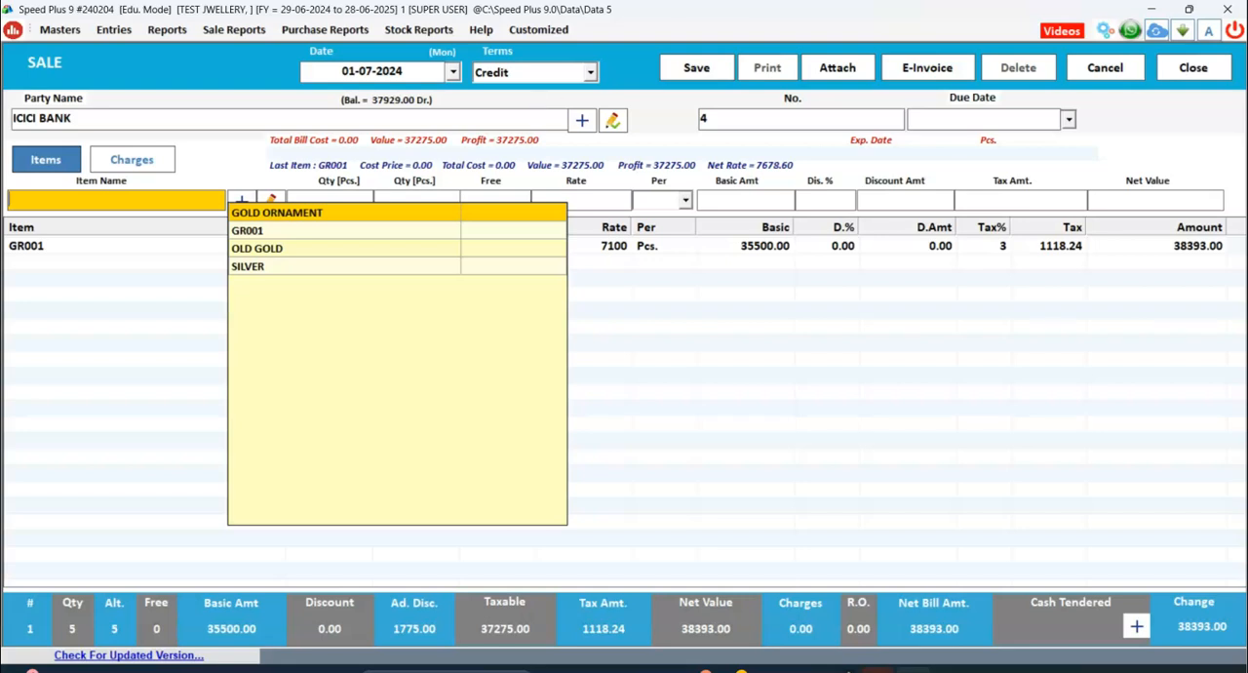
Discard the unsaved ICICI BANK sale and exit the sale entry to the dashboard.
left_click(1203, 84)
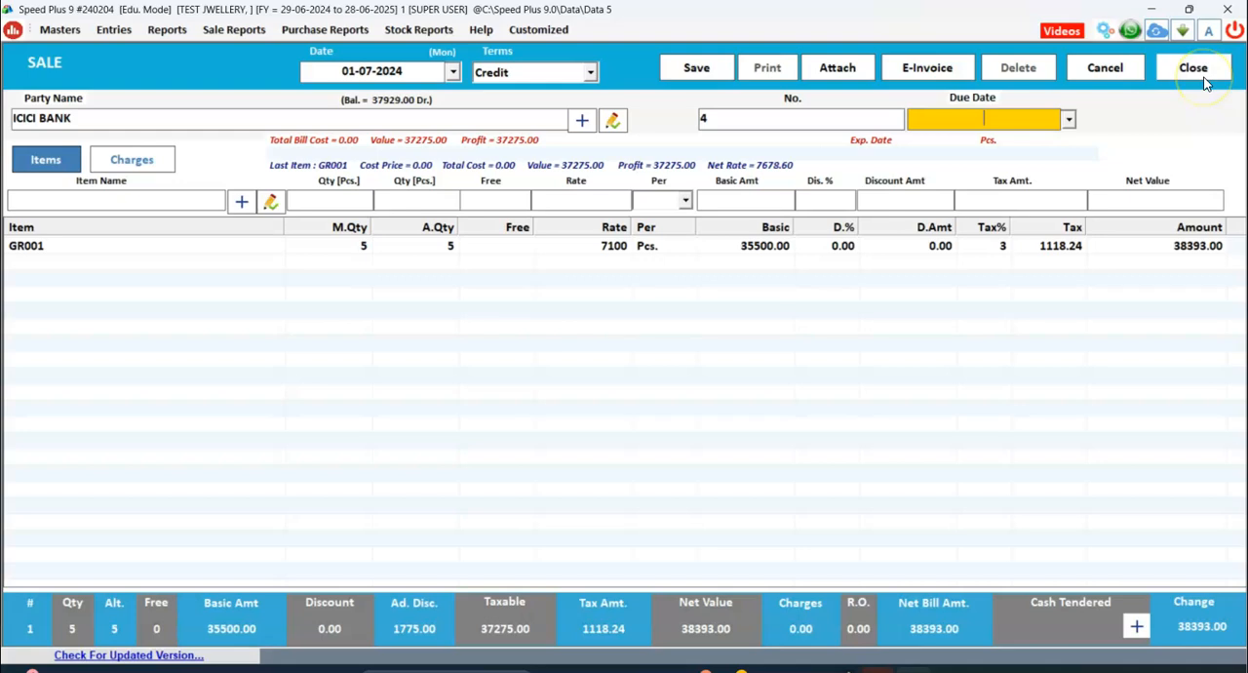
left_click(1206, 84)
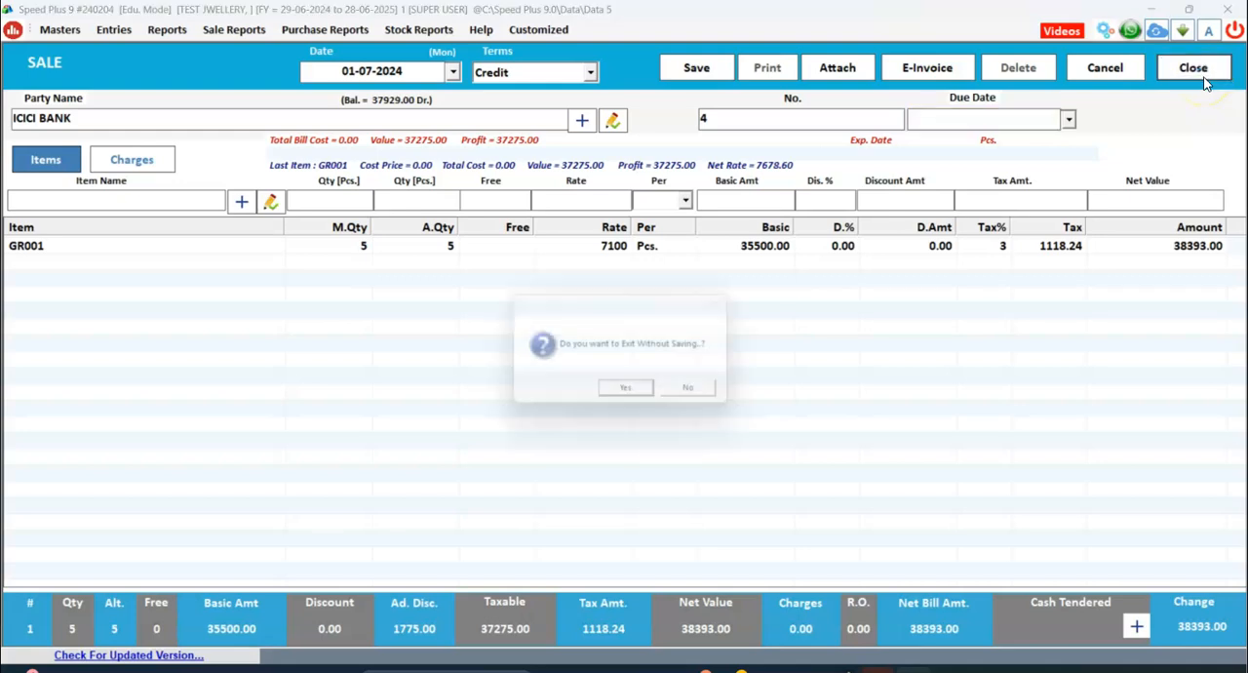
left_click(634, 394)
left_click(1196, 68)
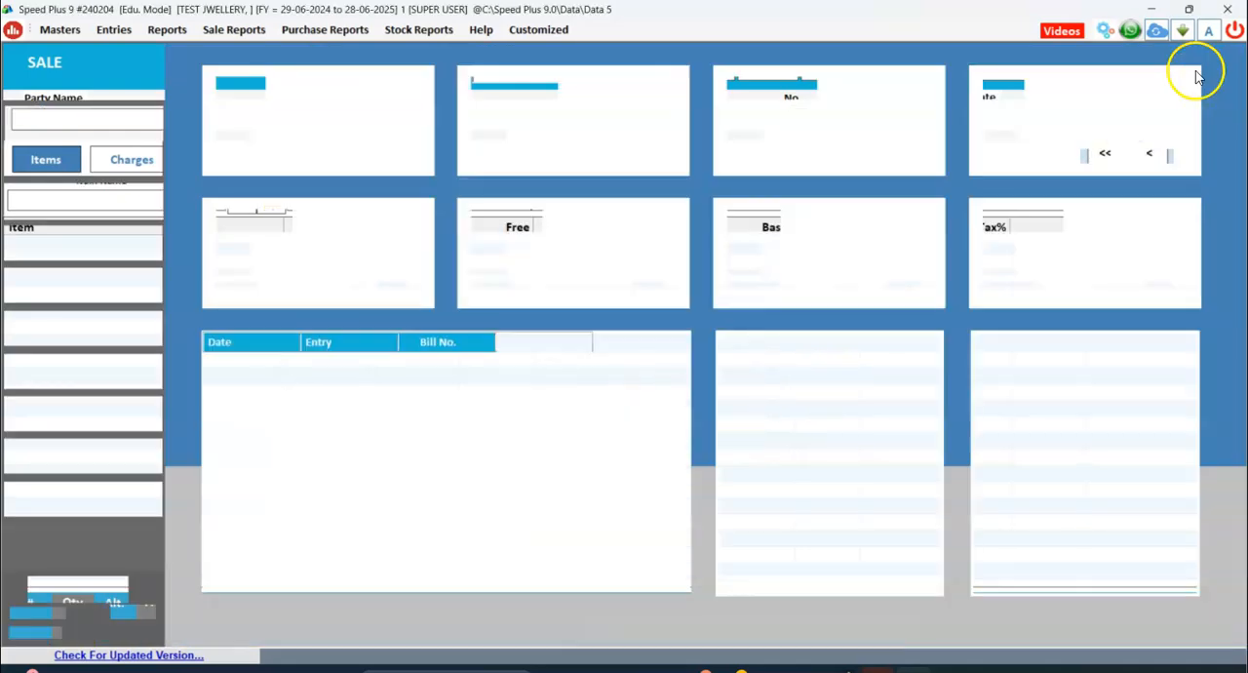
left_click(418, 29)
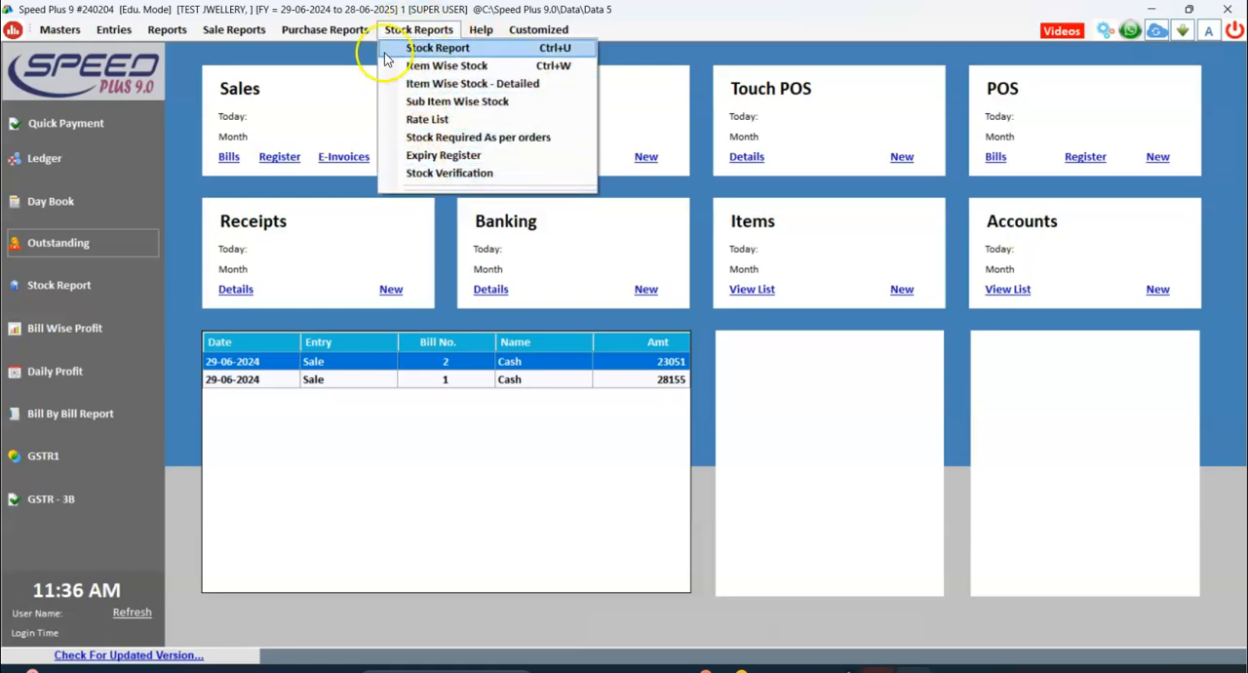
mouse_move(333, 35)
mouse_move(206, 37)
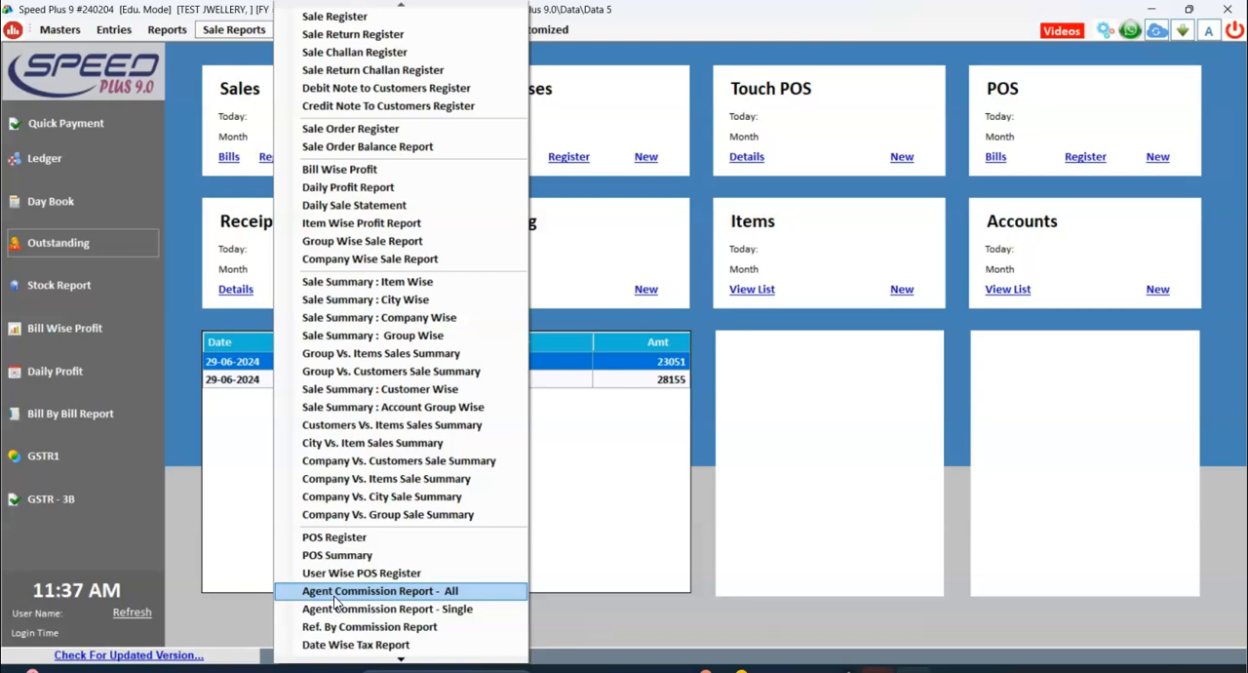
left_click(177, 487)
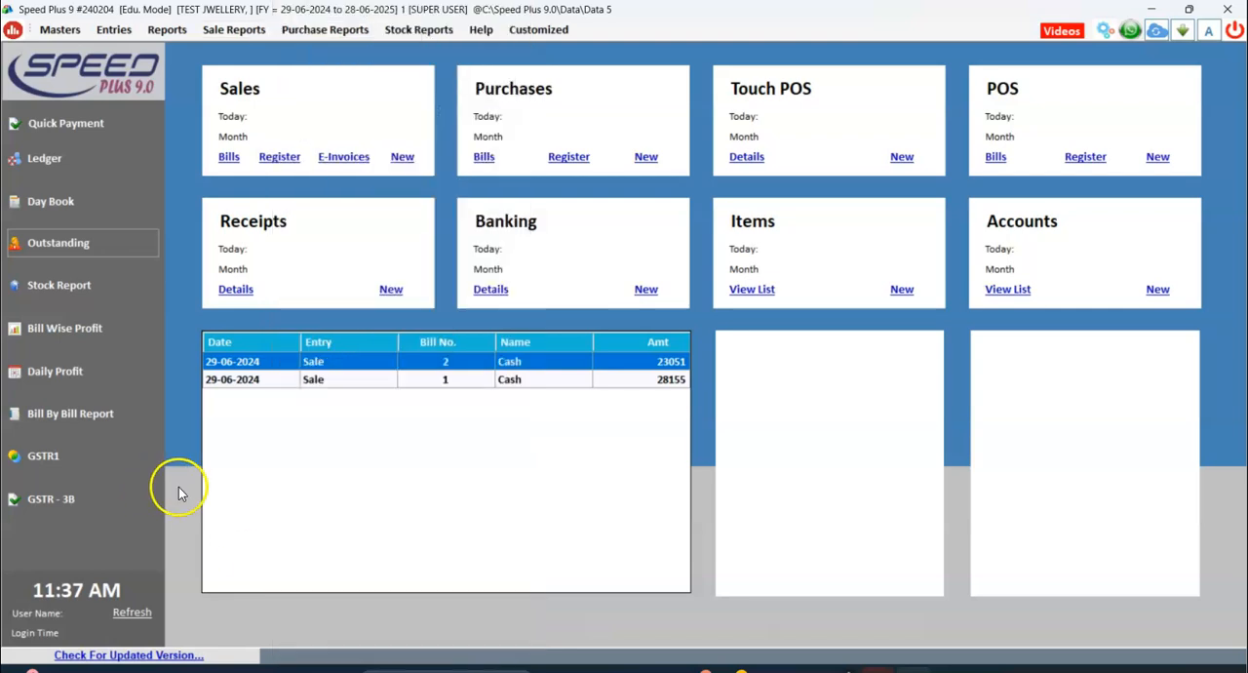
Open GSTR1, examine the available GST returns and registers, and return to the dashboard.
left_click(56, 459)
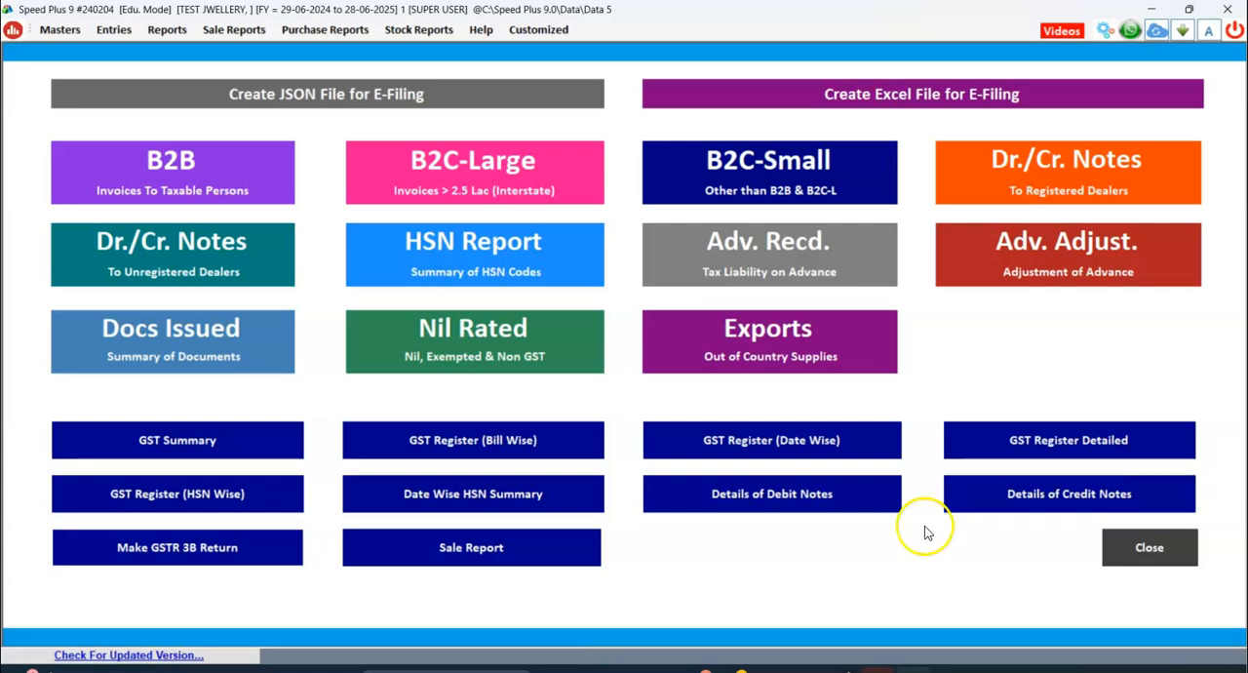
left_click(466, 461)
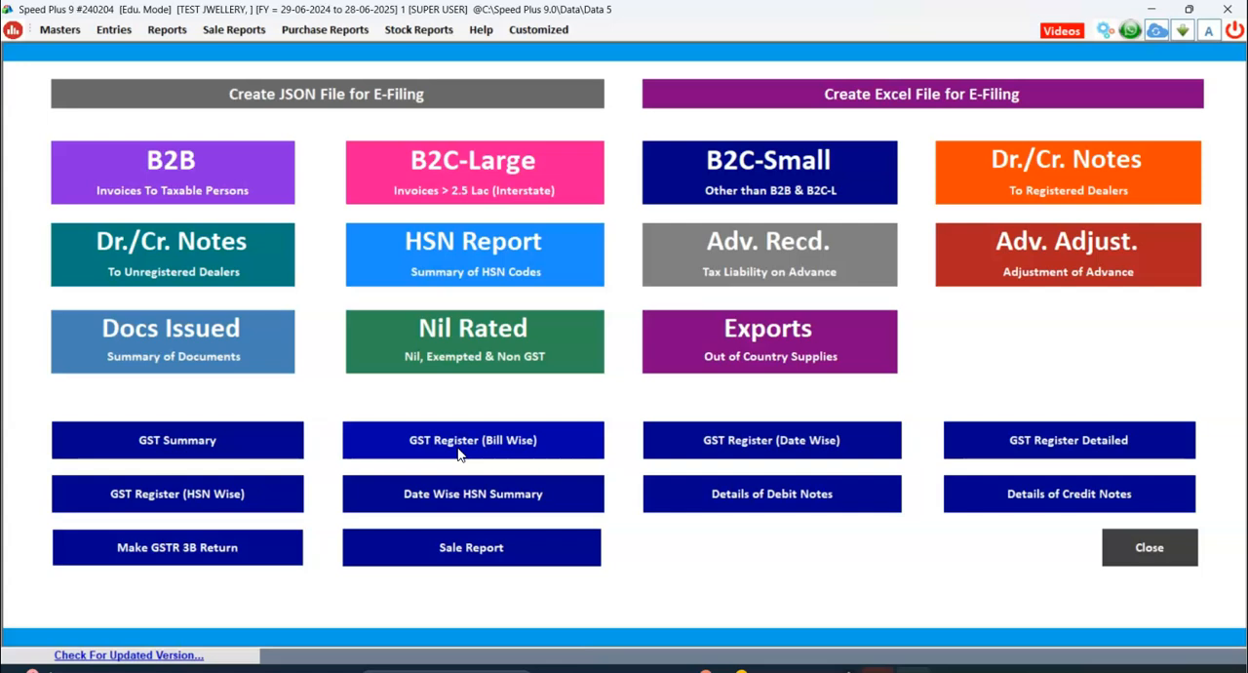
left_click(1149, 554)
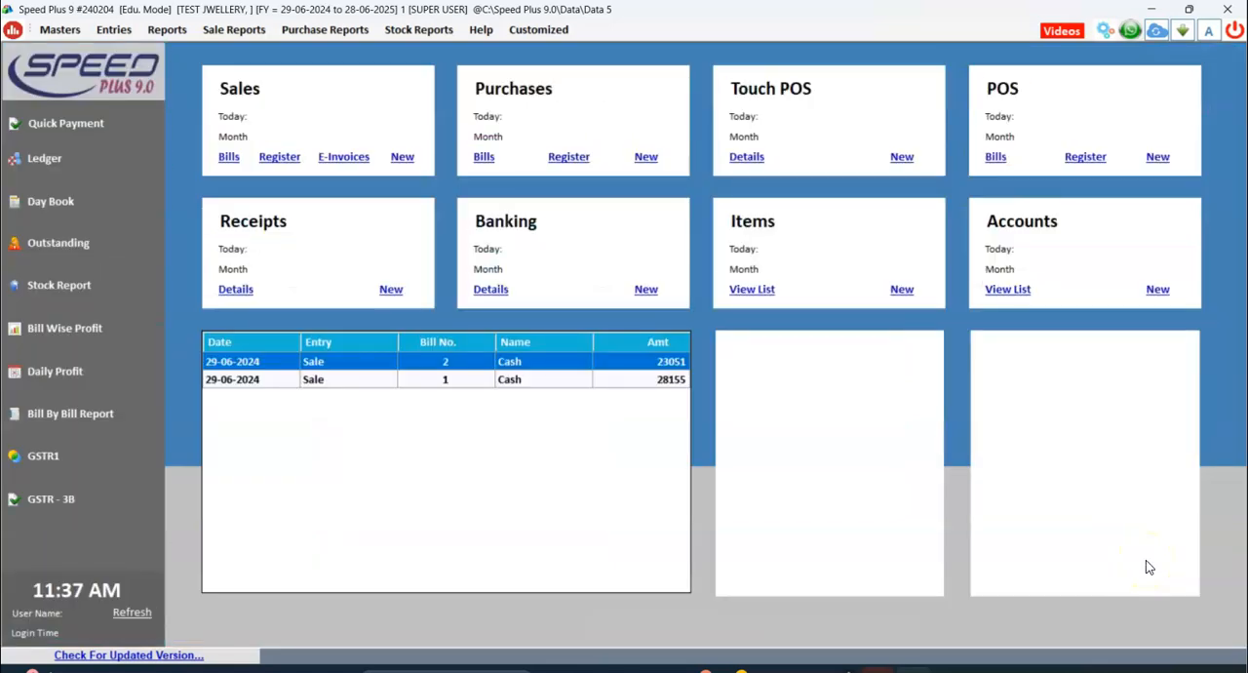